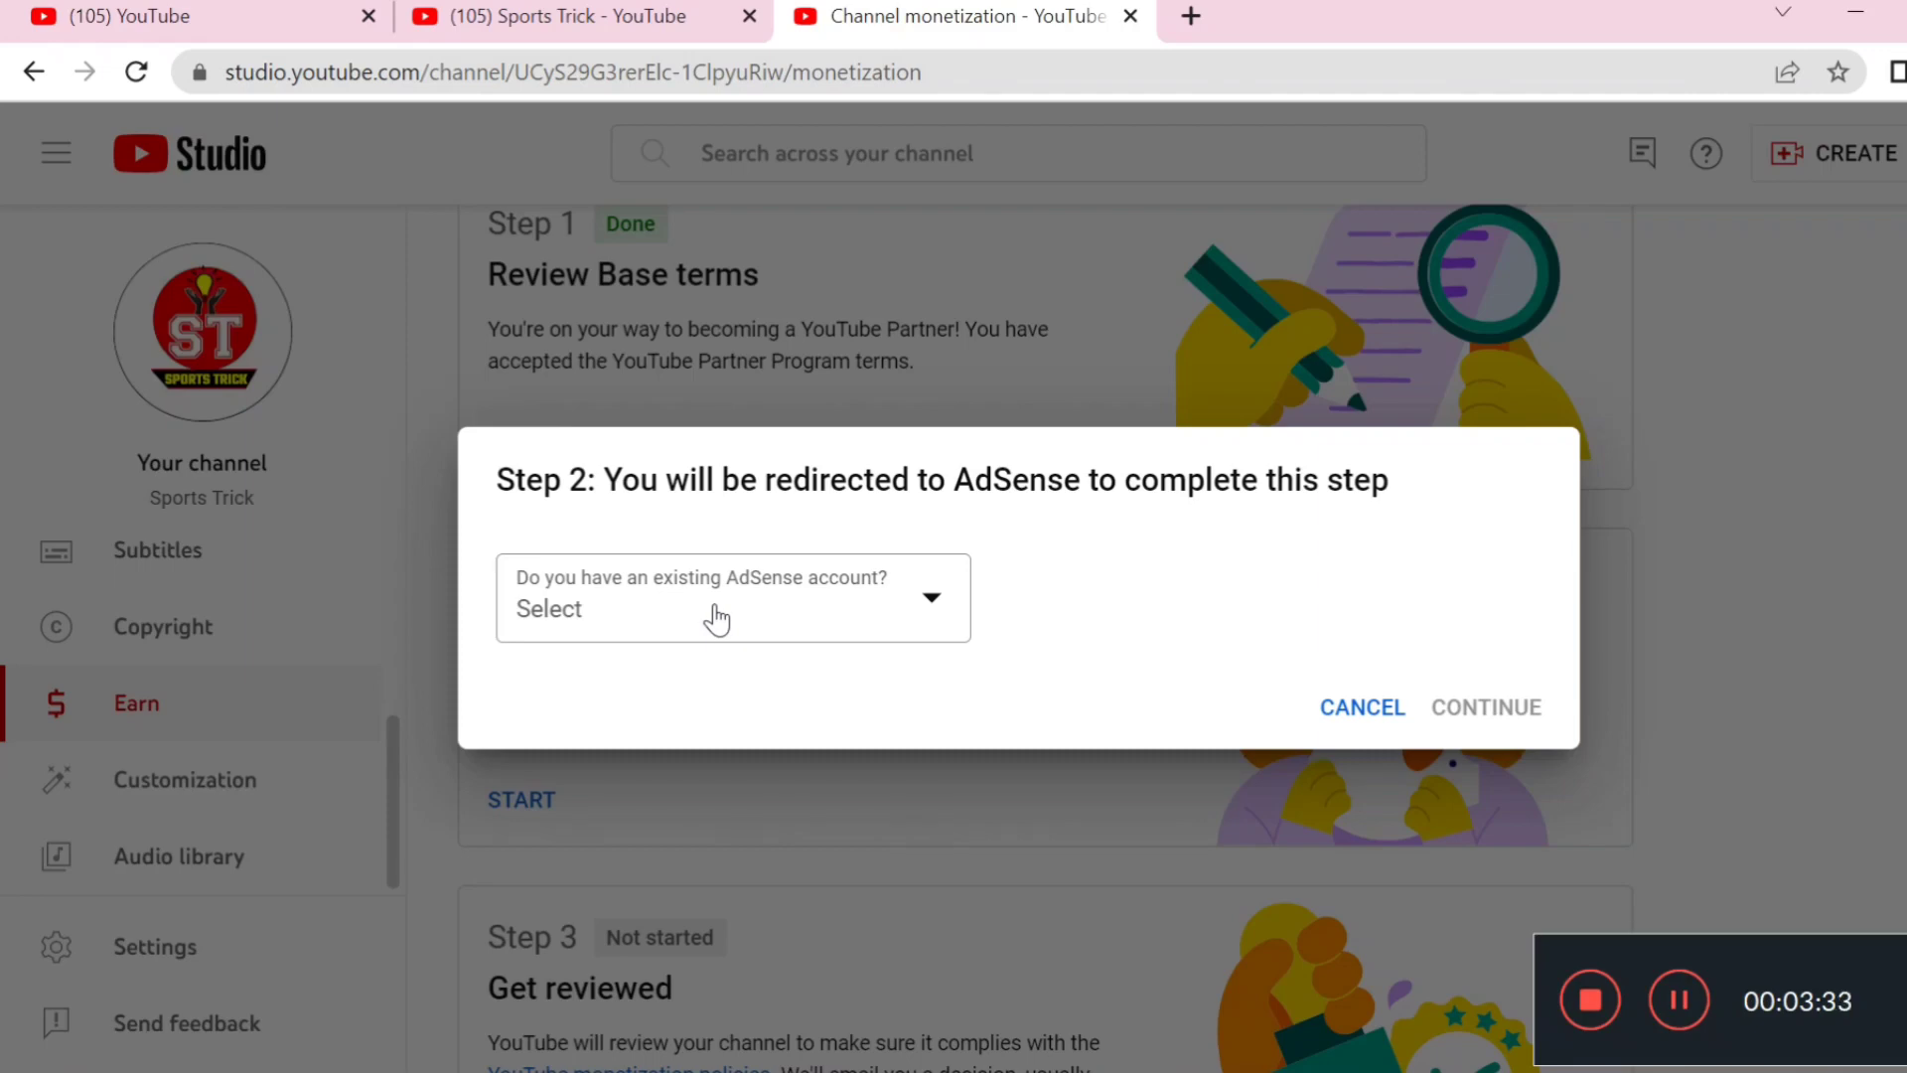
Answer 'No, I don't have an existing account' to the AdSense question and continue to AdSense
left_click(716, 620)
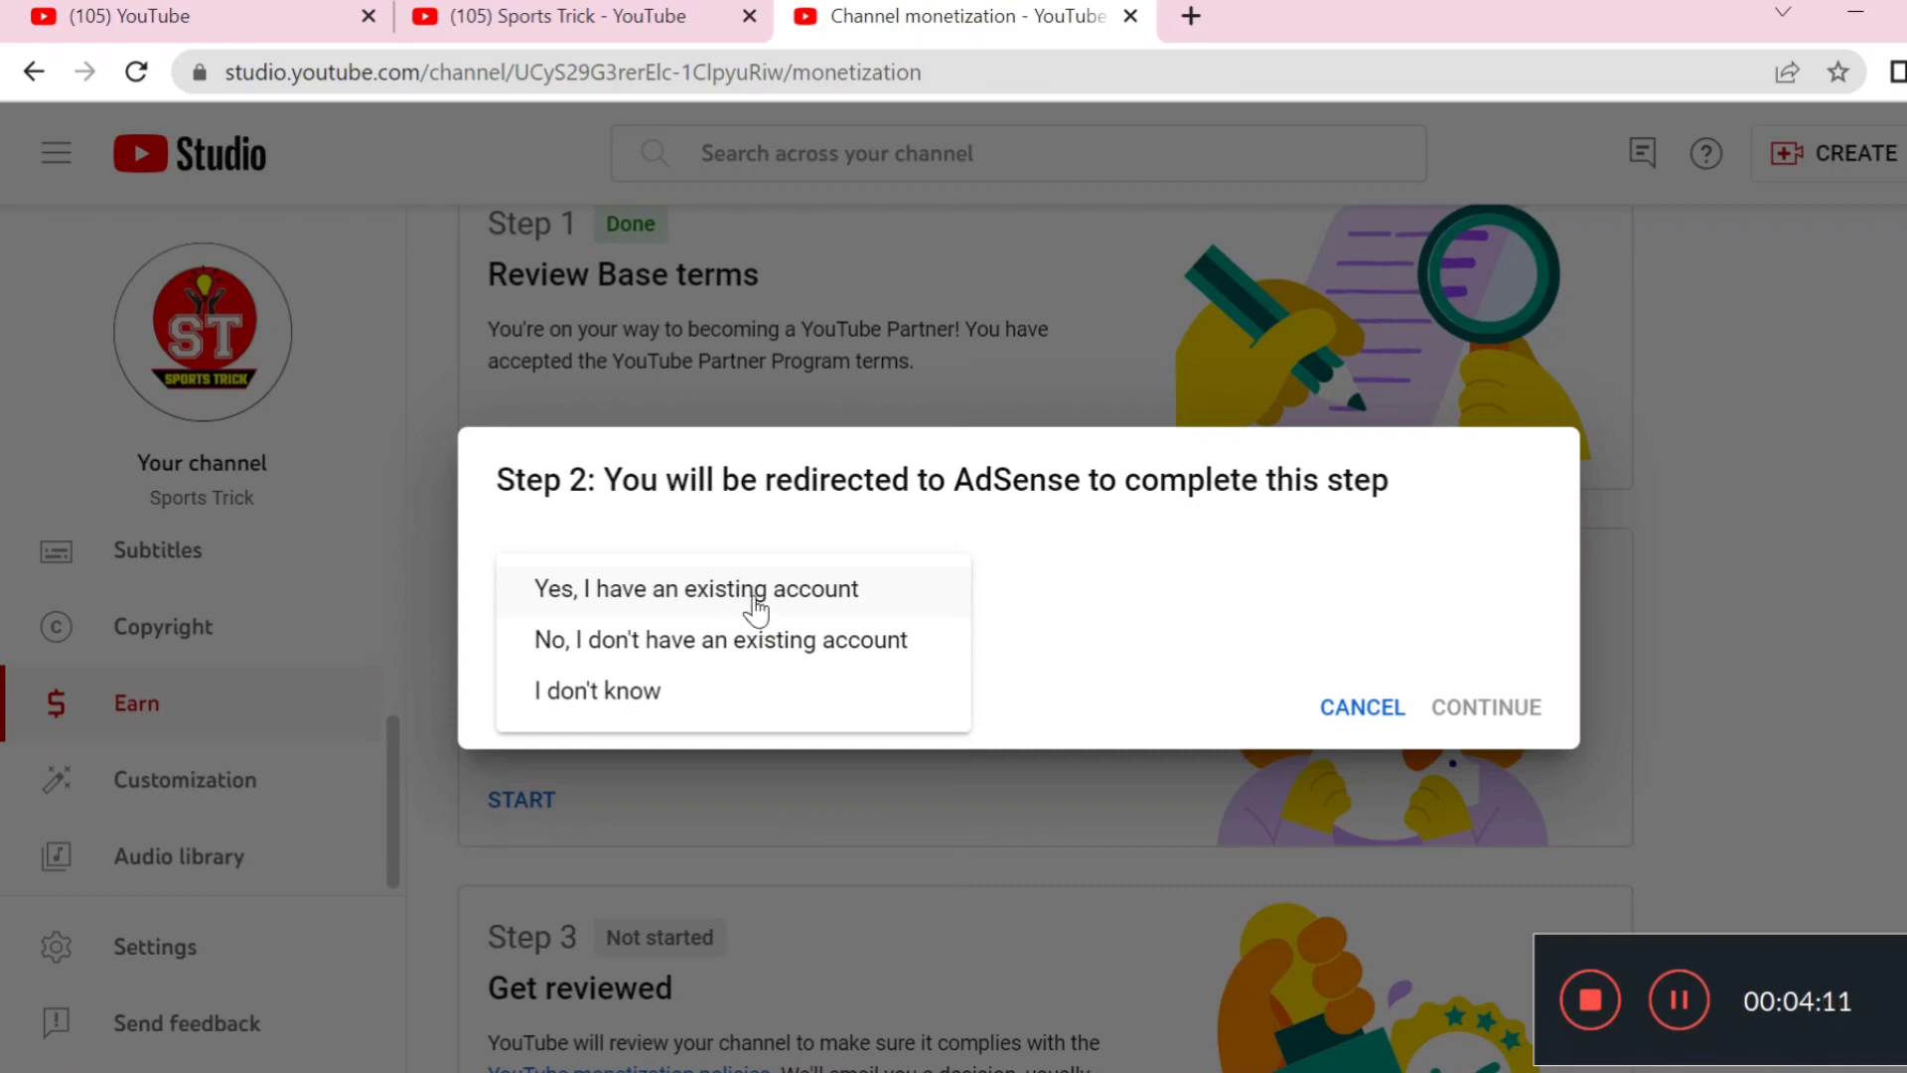
left_click(741, 651)
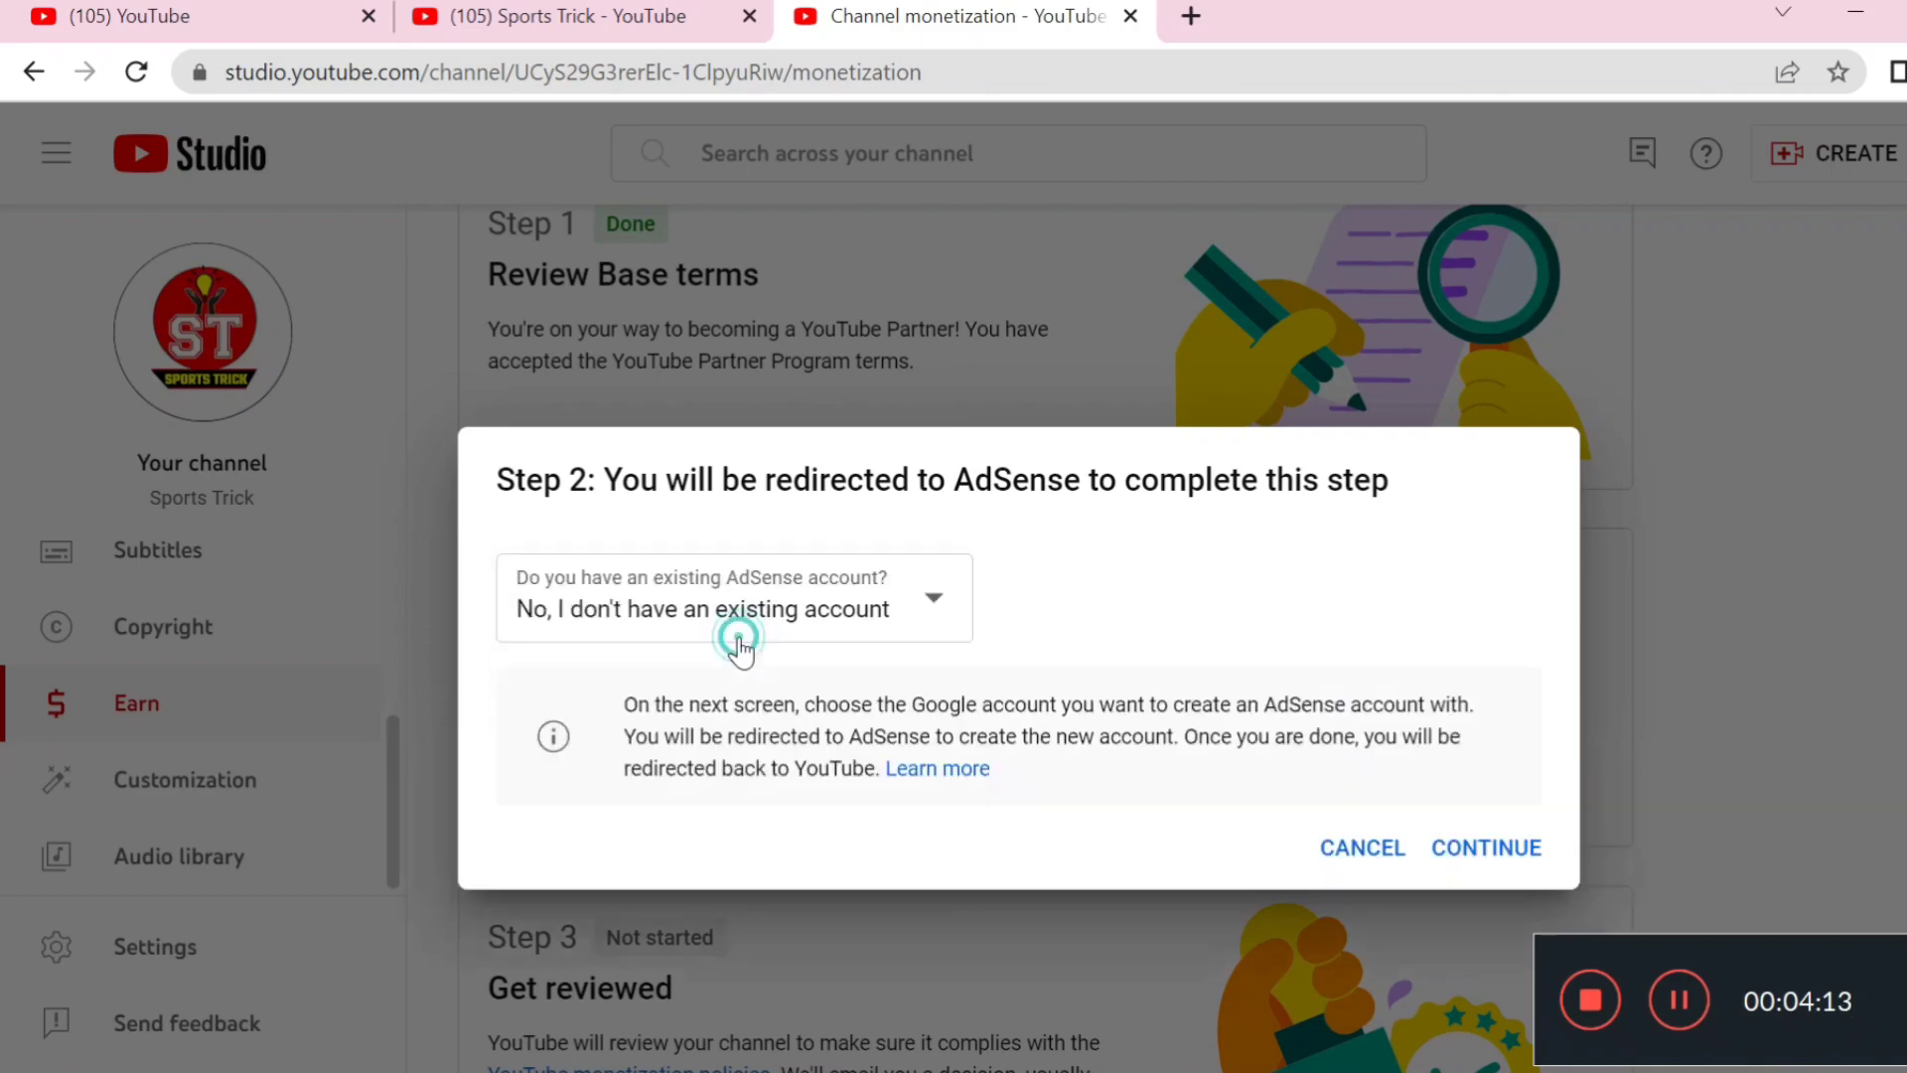
left_click(1472, 847)
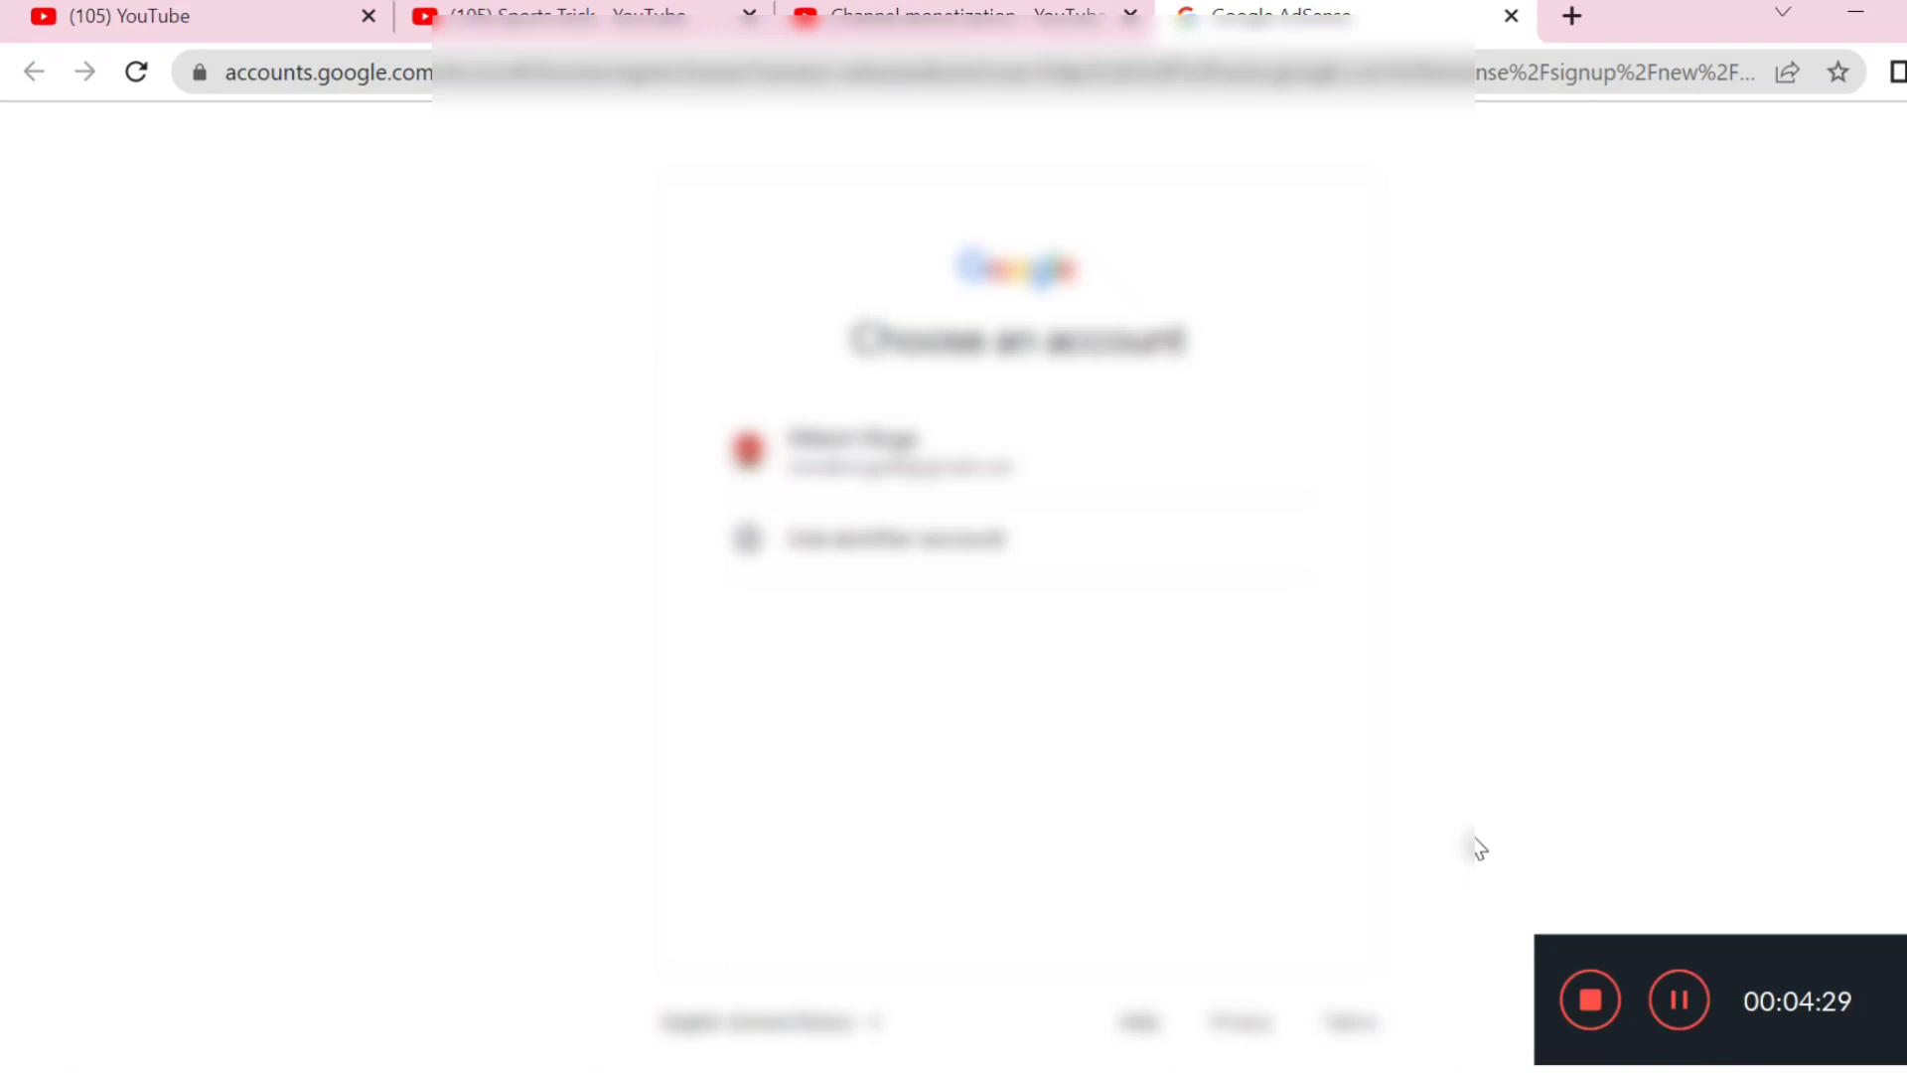
Pick the Google account and opt in to 'Yes, send me customized help and performance suggestions'
left_click(974, 422)
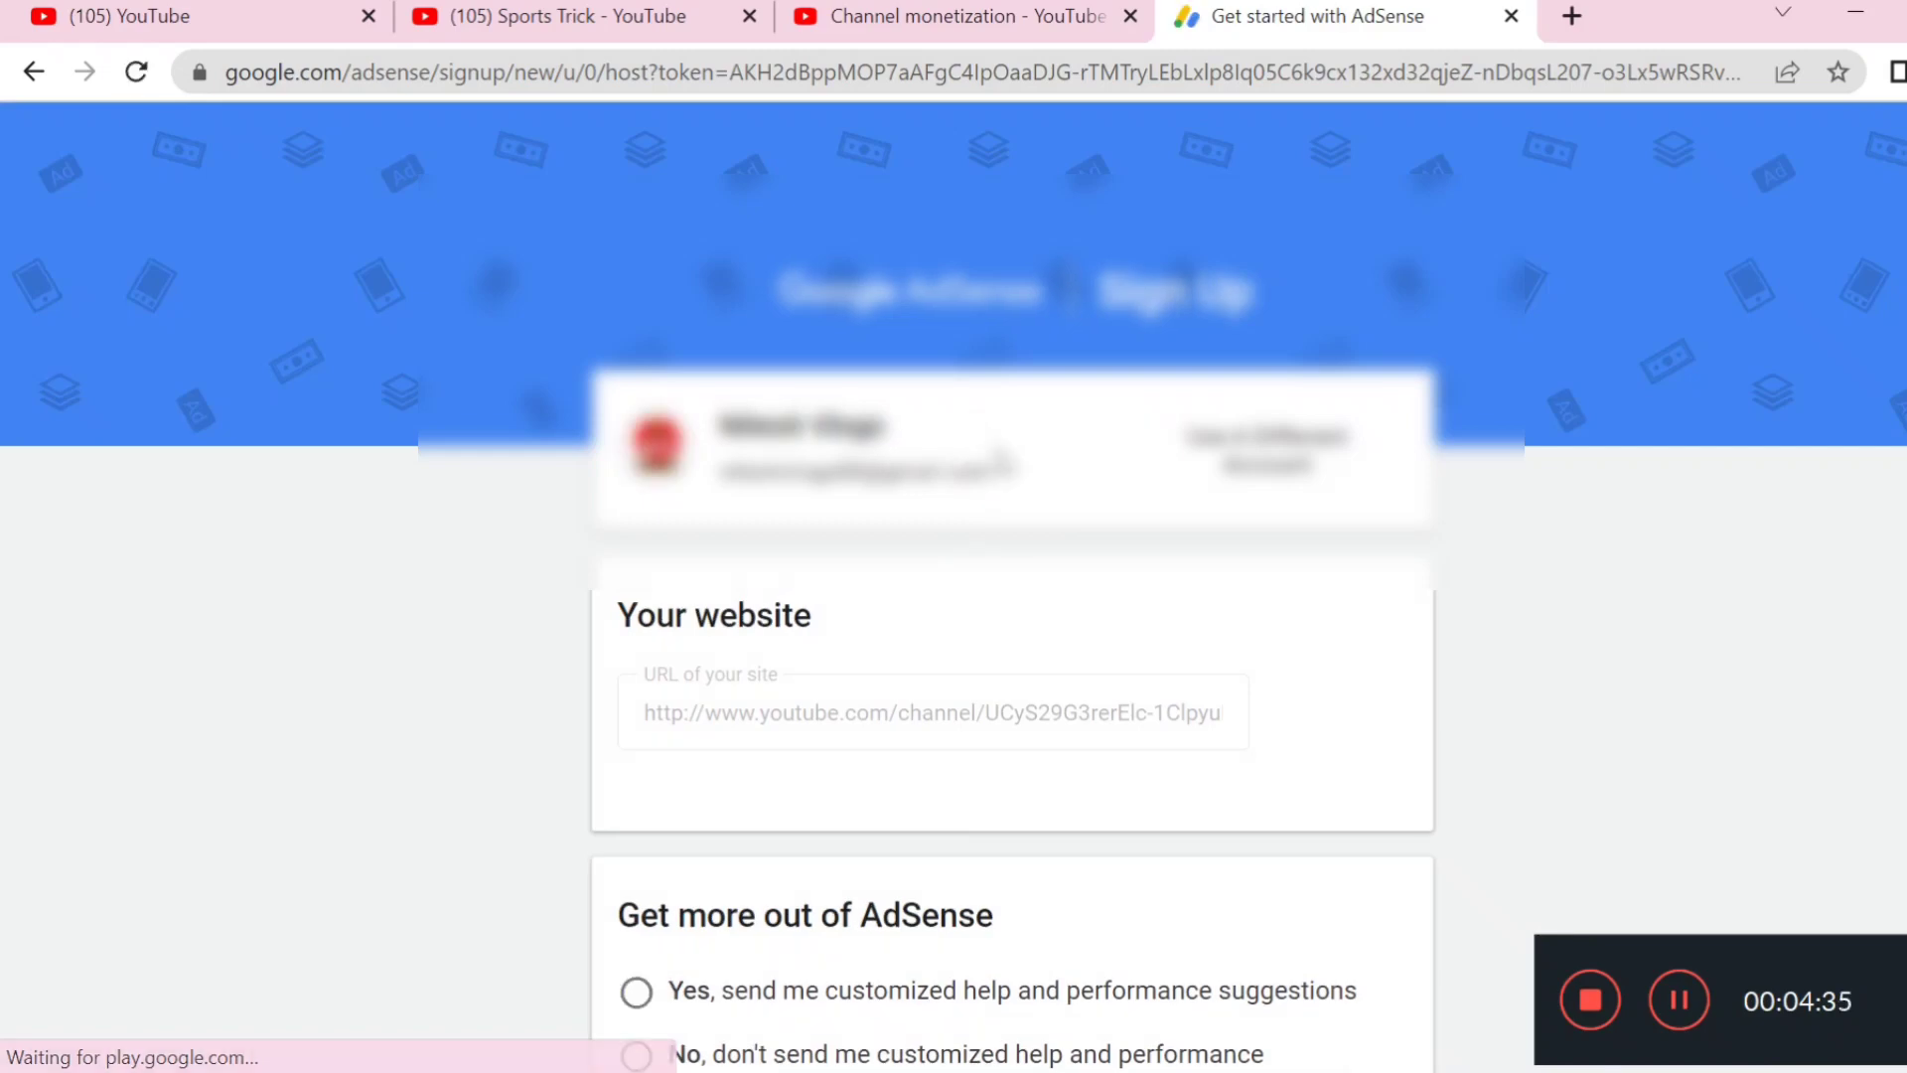
scroll(1018, 477, "down", 3)
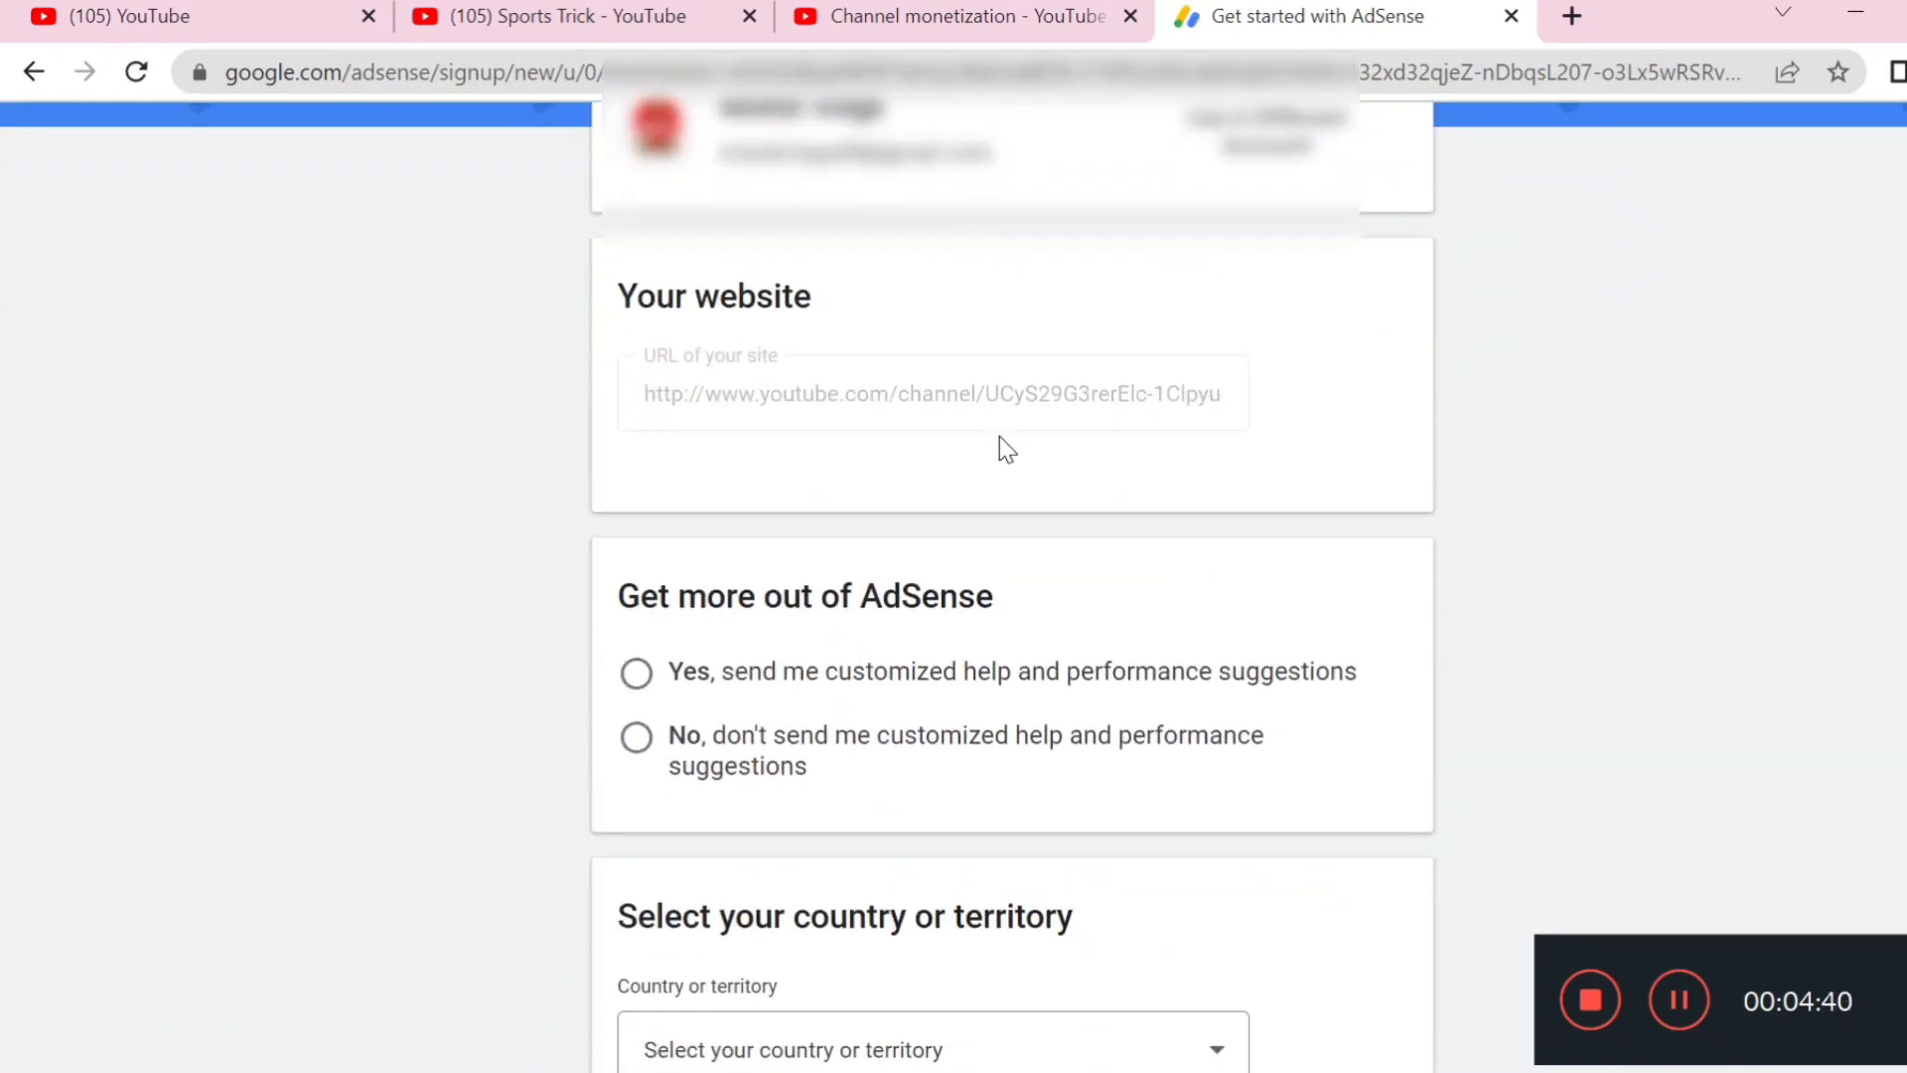
scroll(1008, 442, "down", 2)
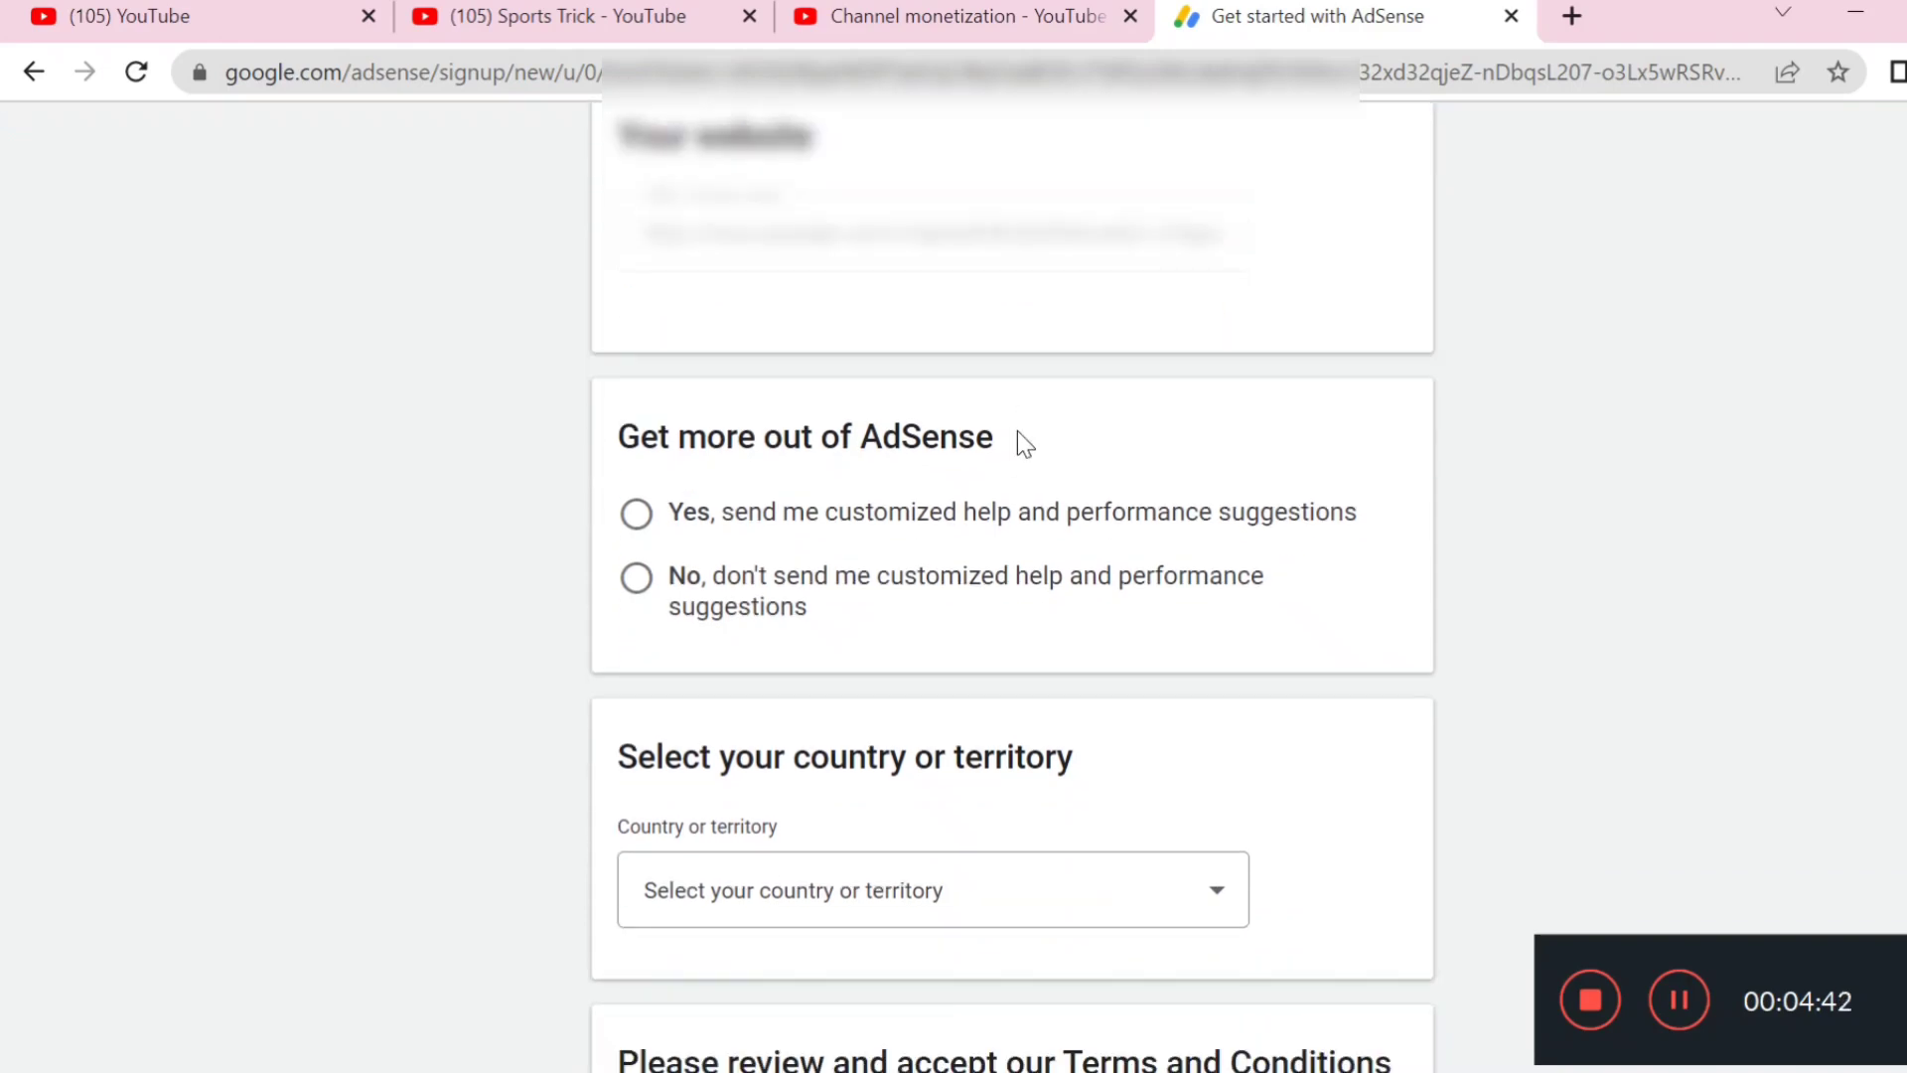
scroll(1017, 431, "down", 2)
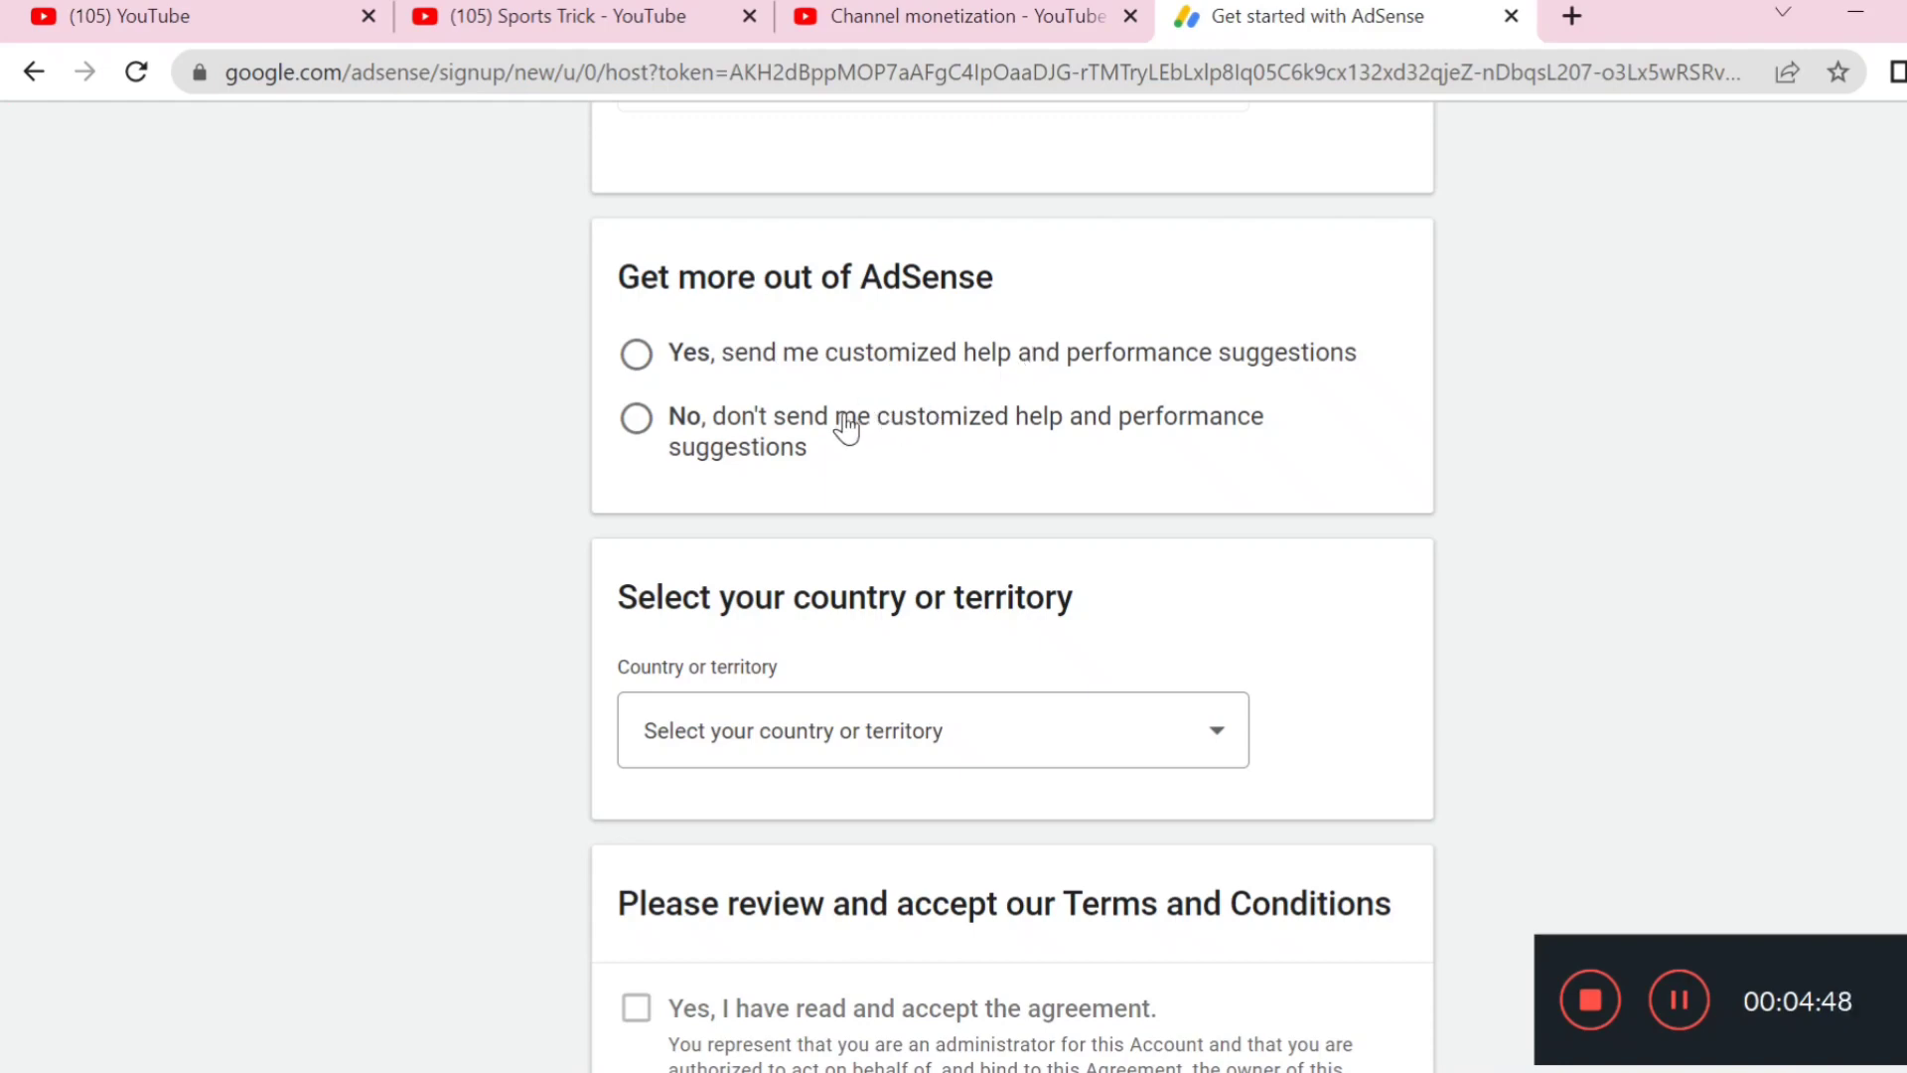
left_click(864, 354)
scroll(884, 408, "down", 2)
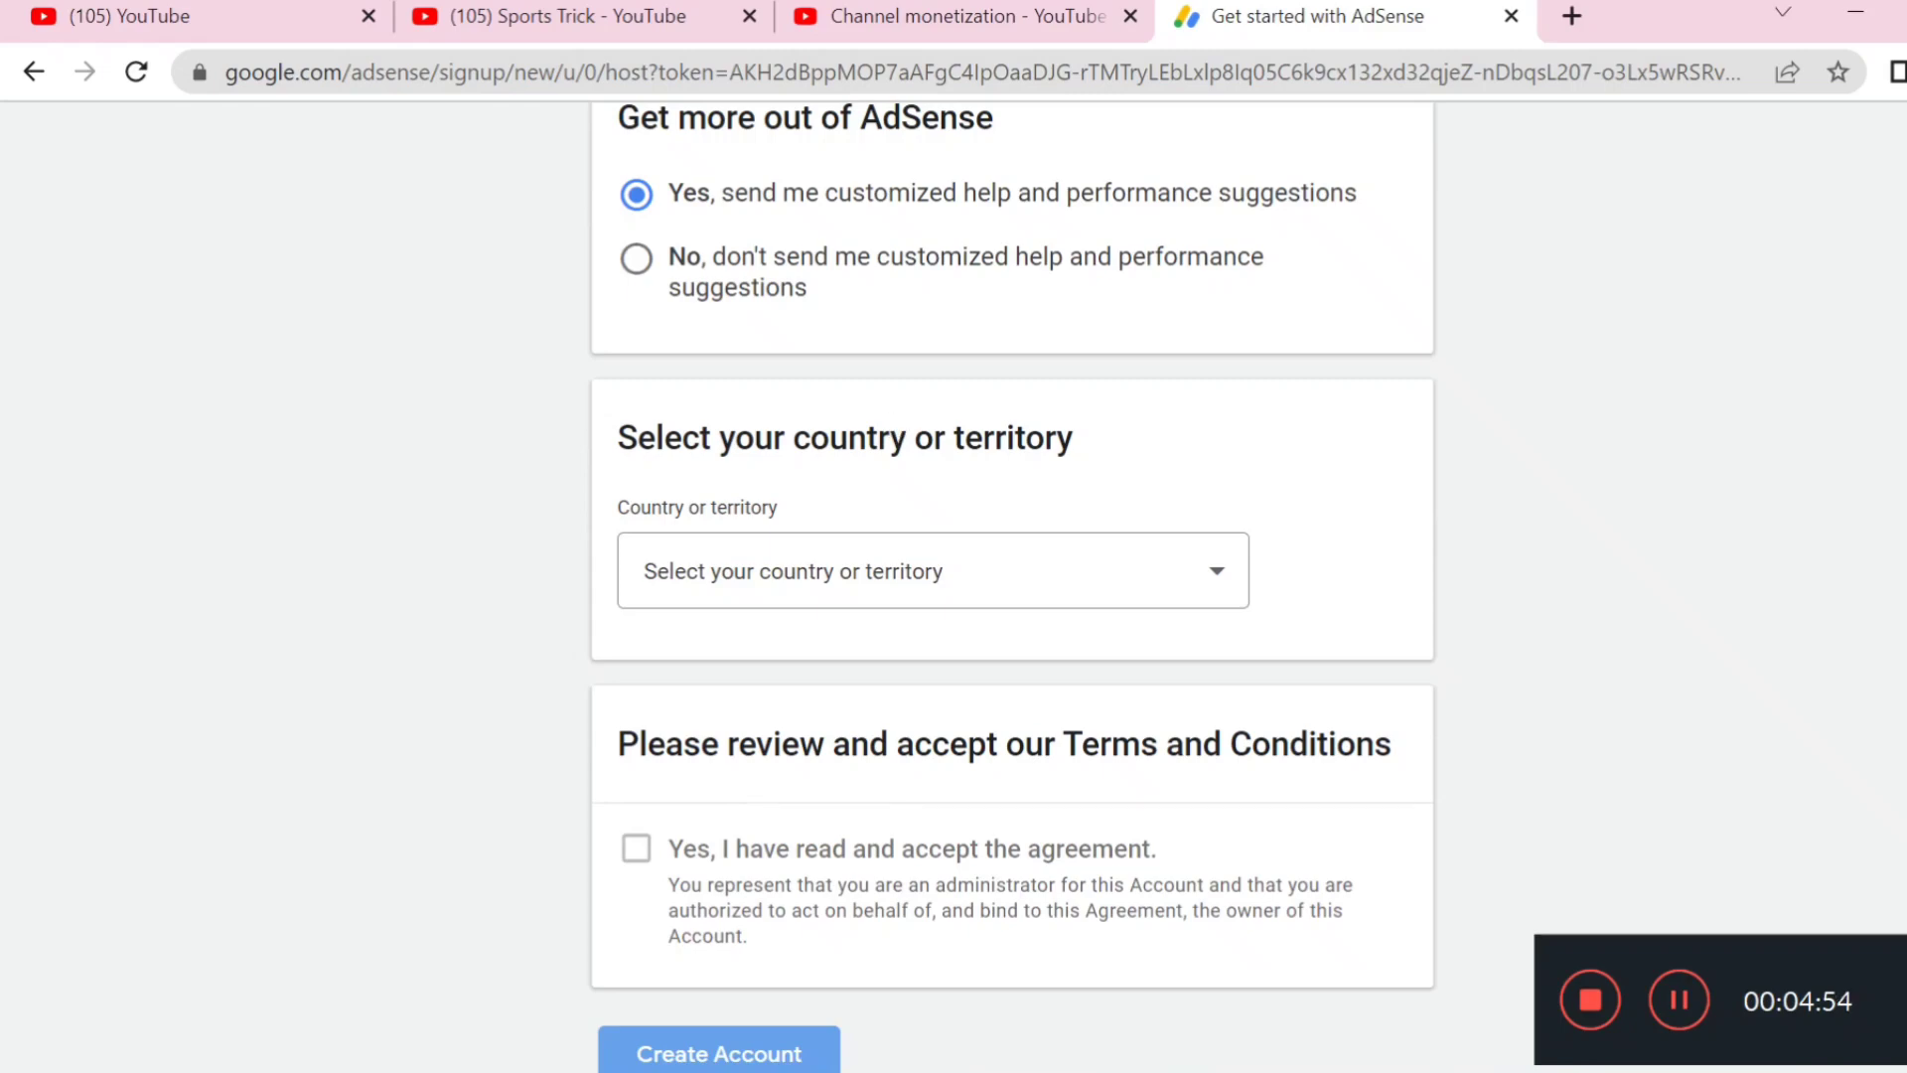
scroll(919, 510, "down", 2)
left_click(912, 427)
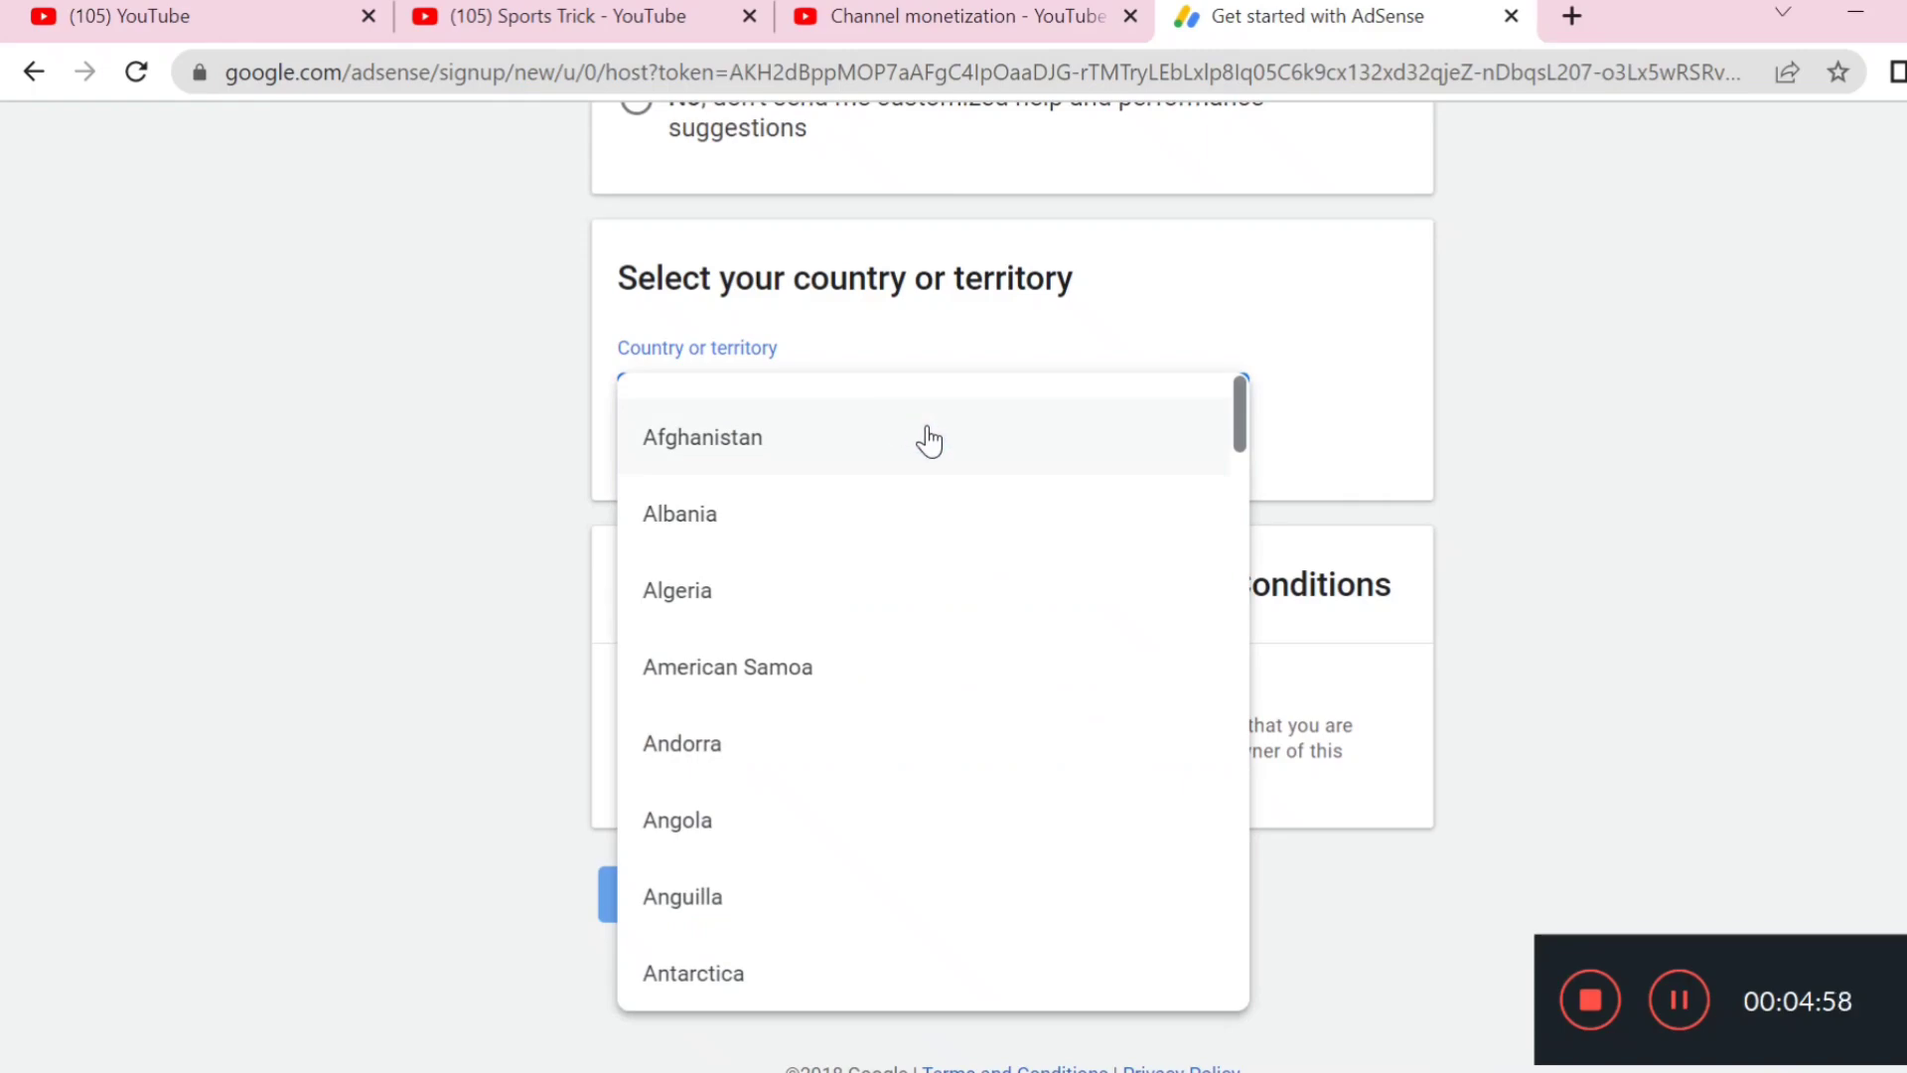
Set the country to India, accept the AdSense terms, and create the account
type("india")
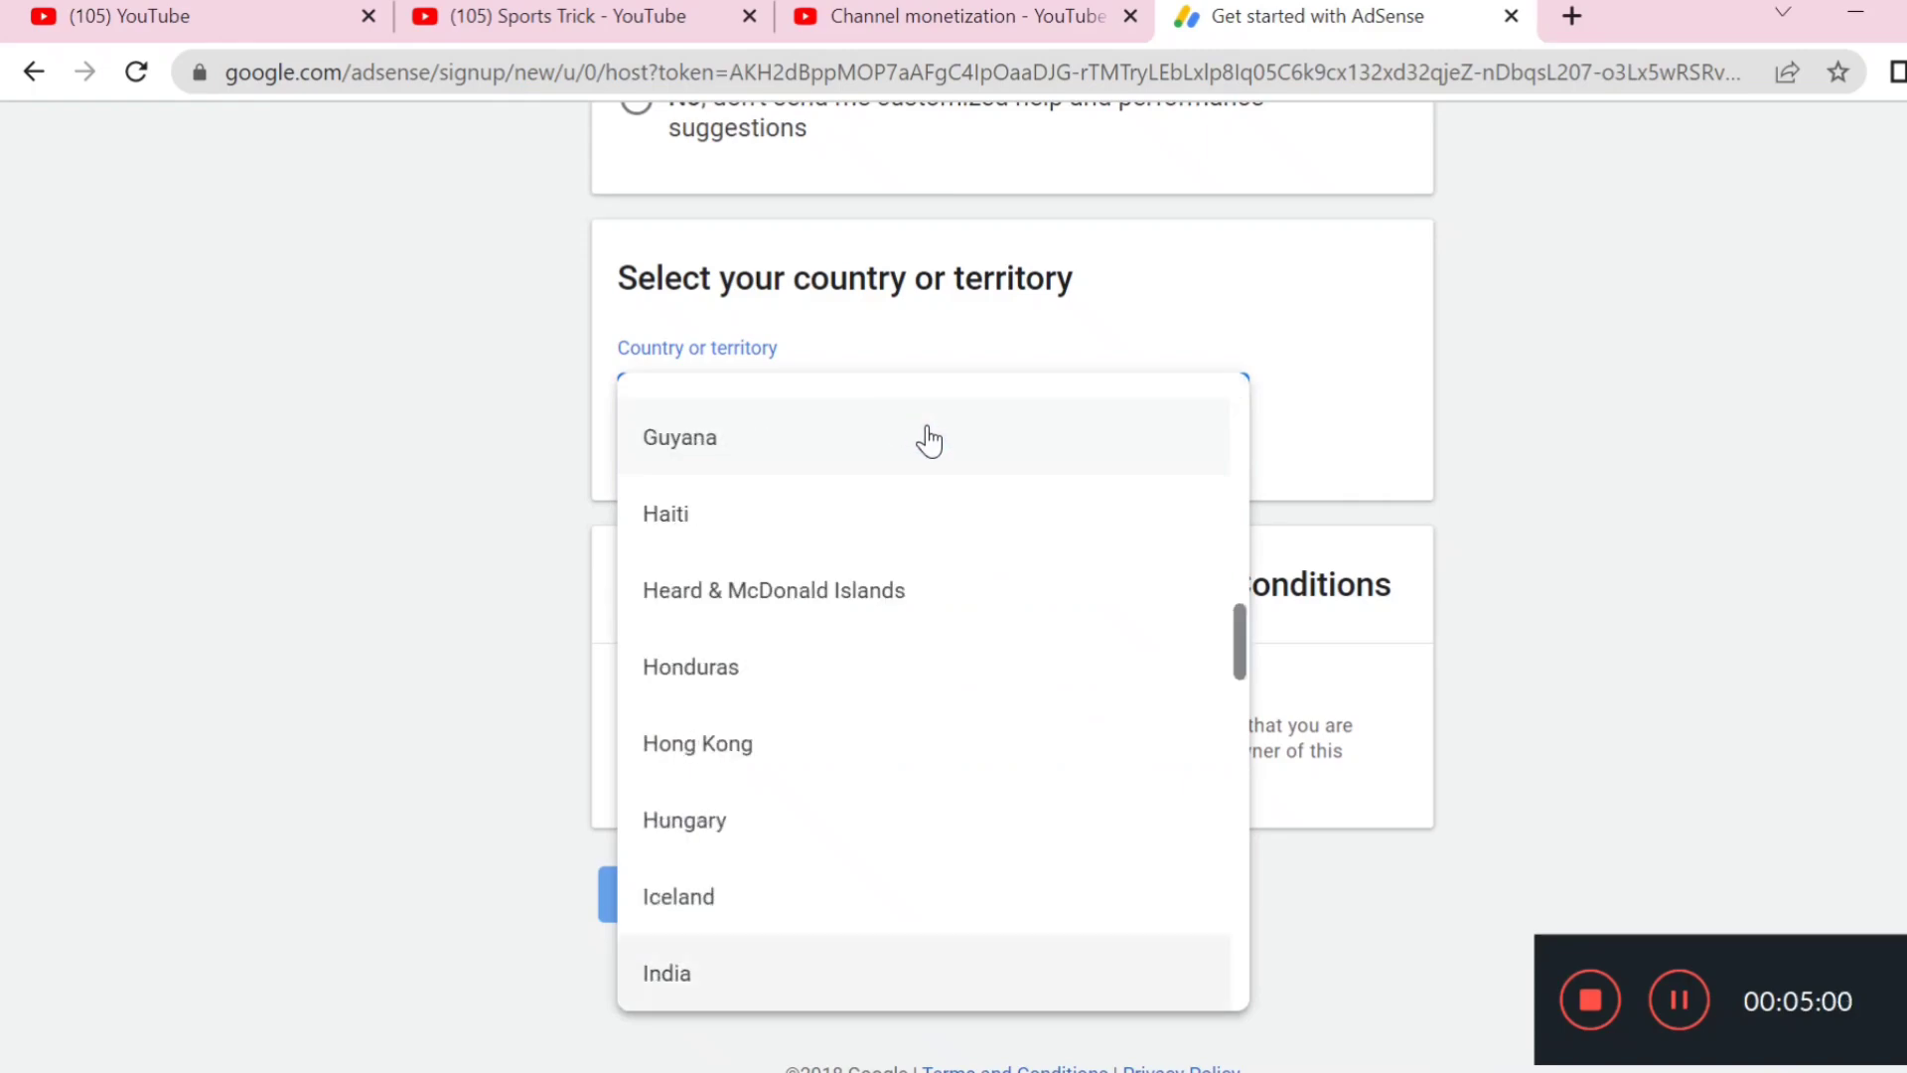
left_click(861, 991)
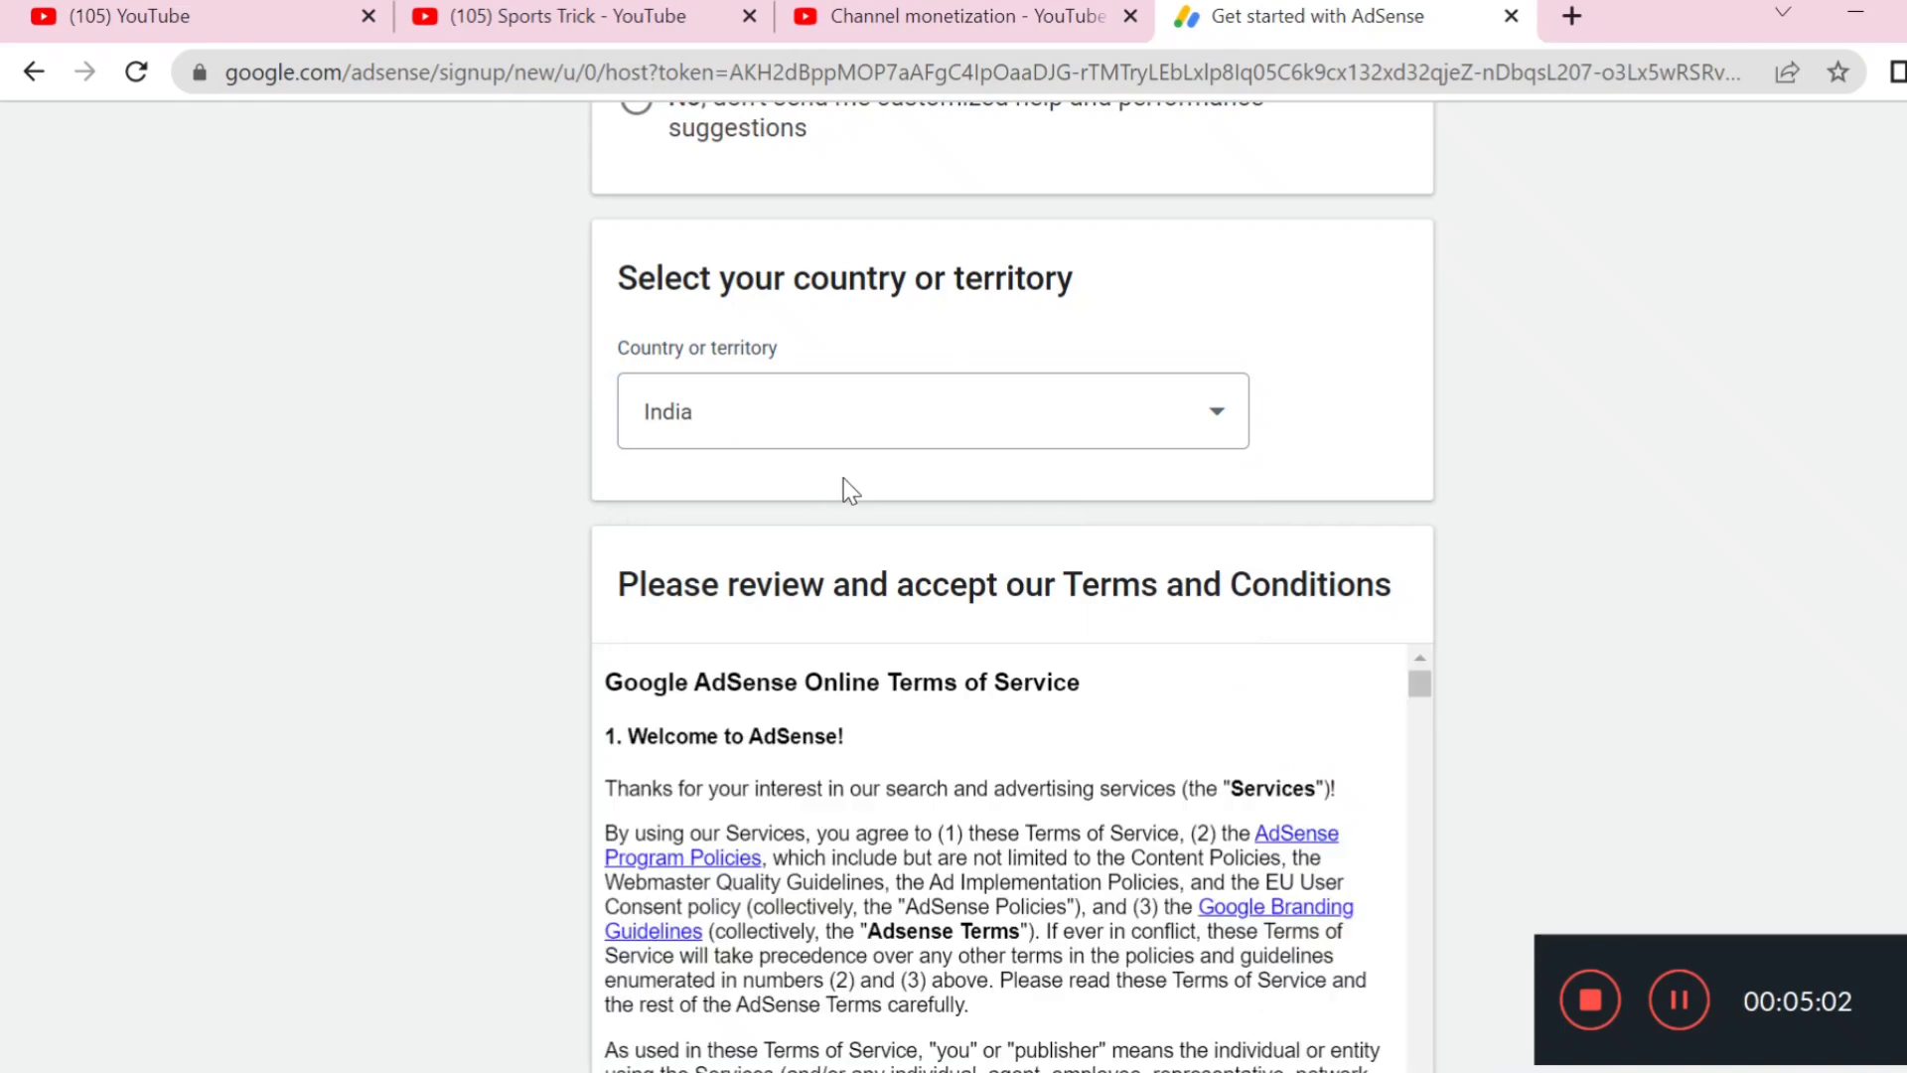
scroll(847, 511, "down", 5)
scroll(1003, 417, "down", 15)
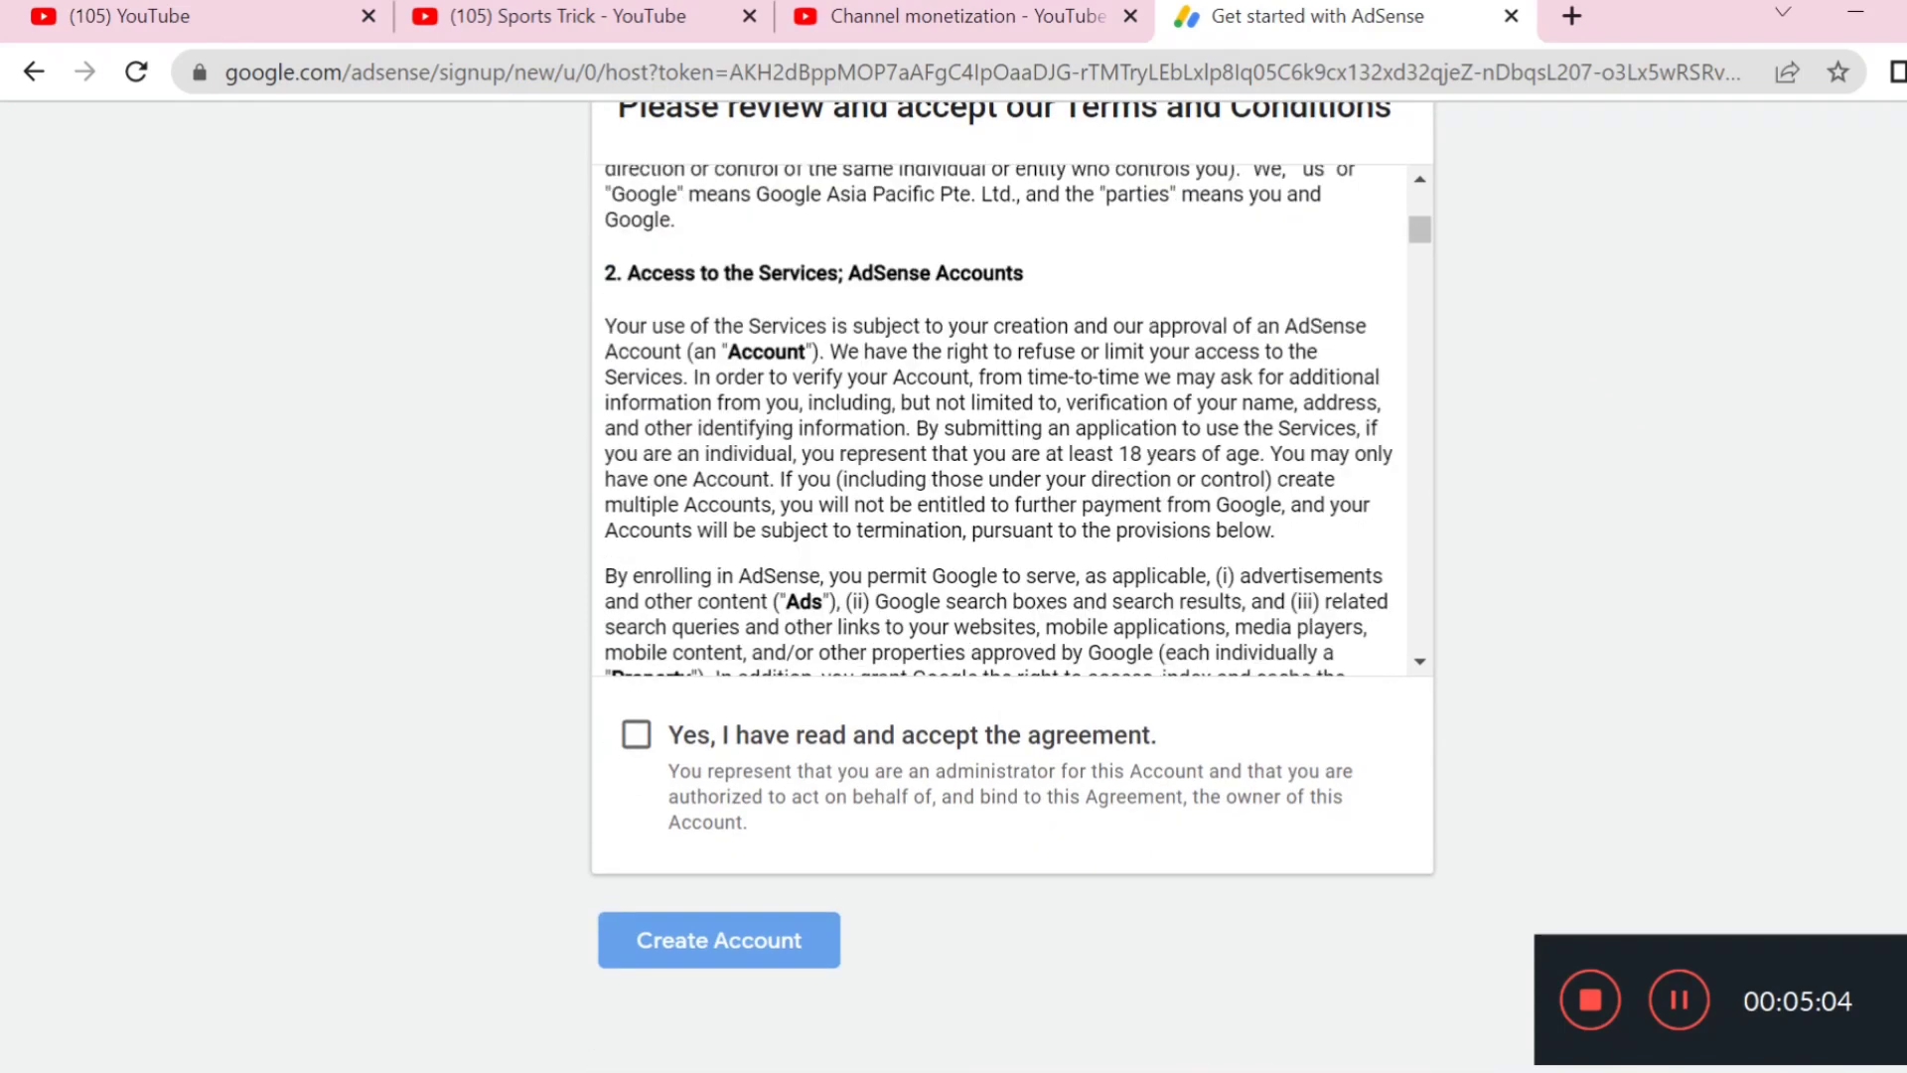
scroll(1003, 417, "down", 12)
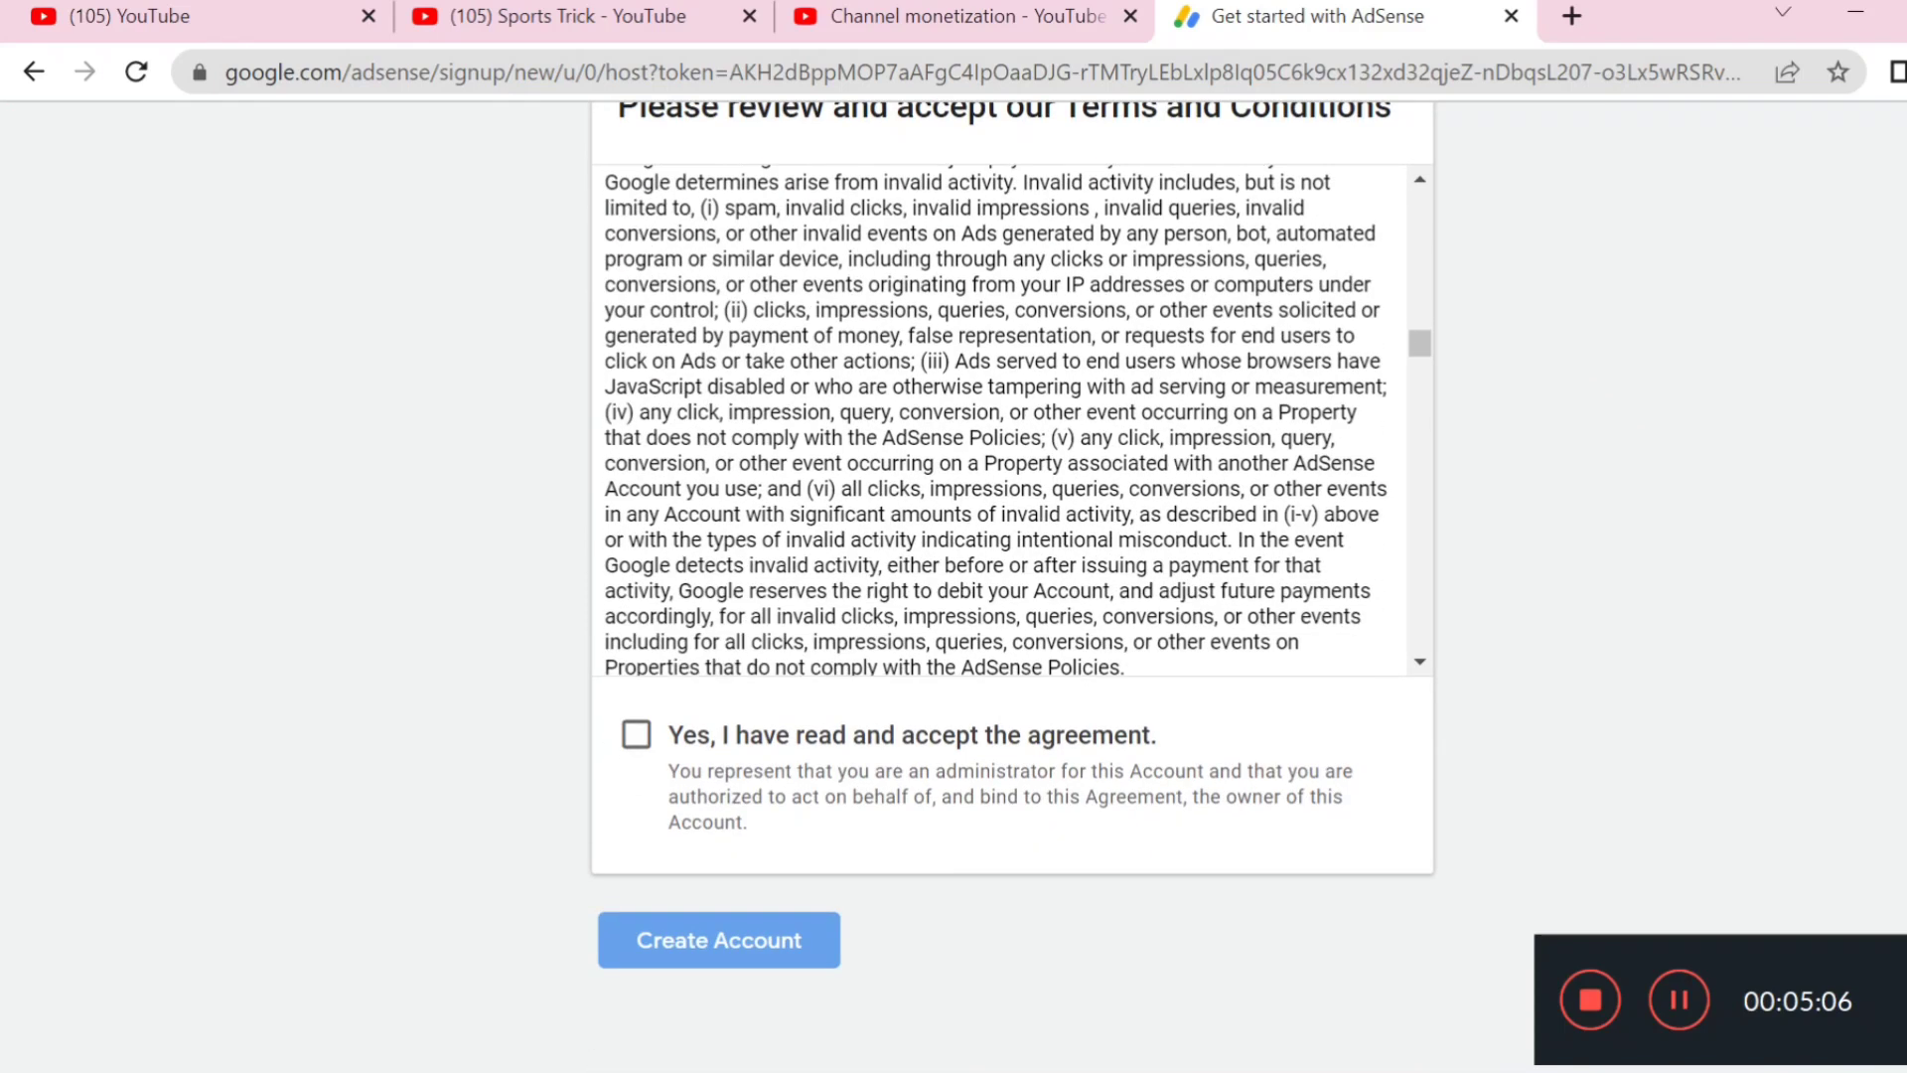
scroll(1004, 417, "down", 12)
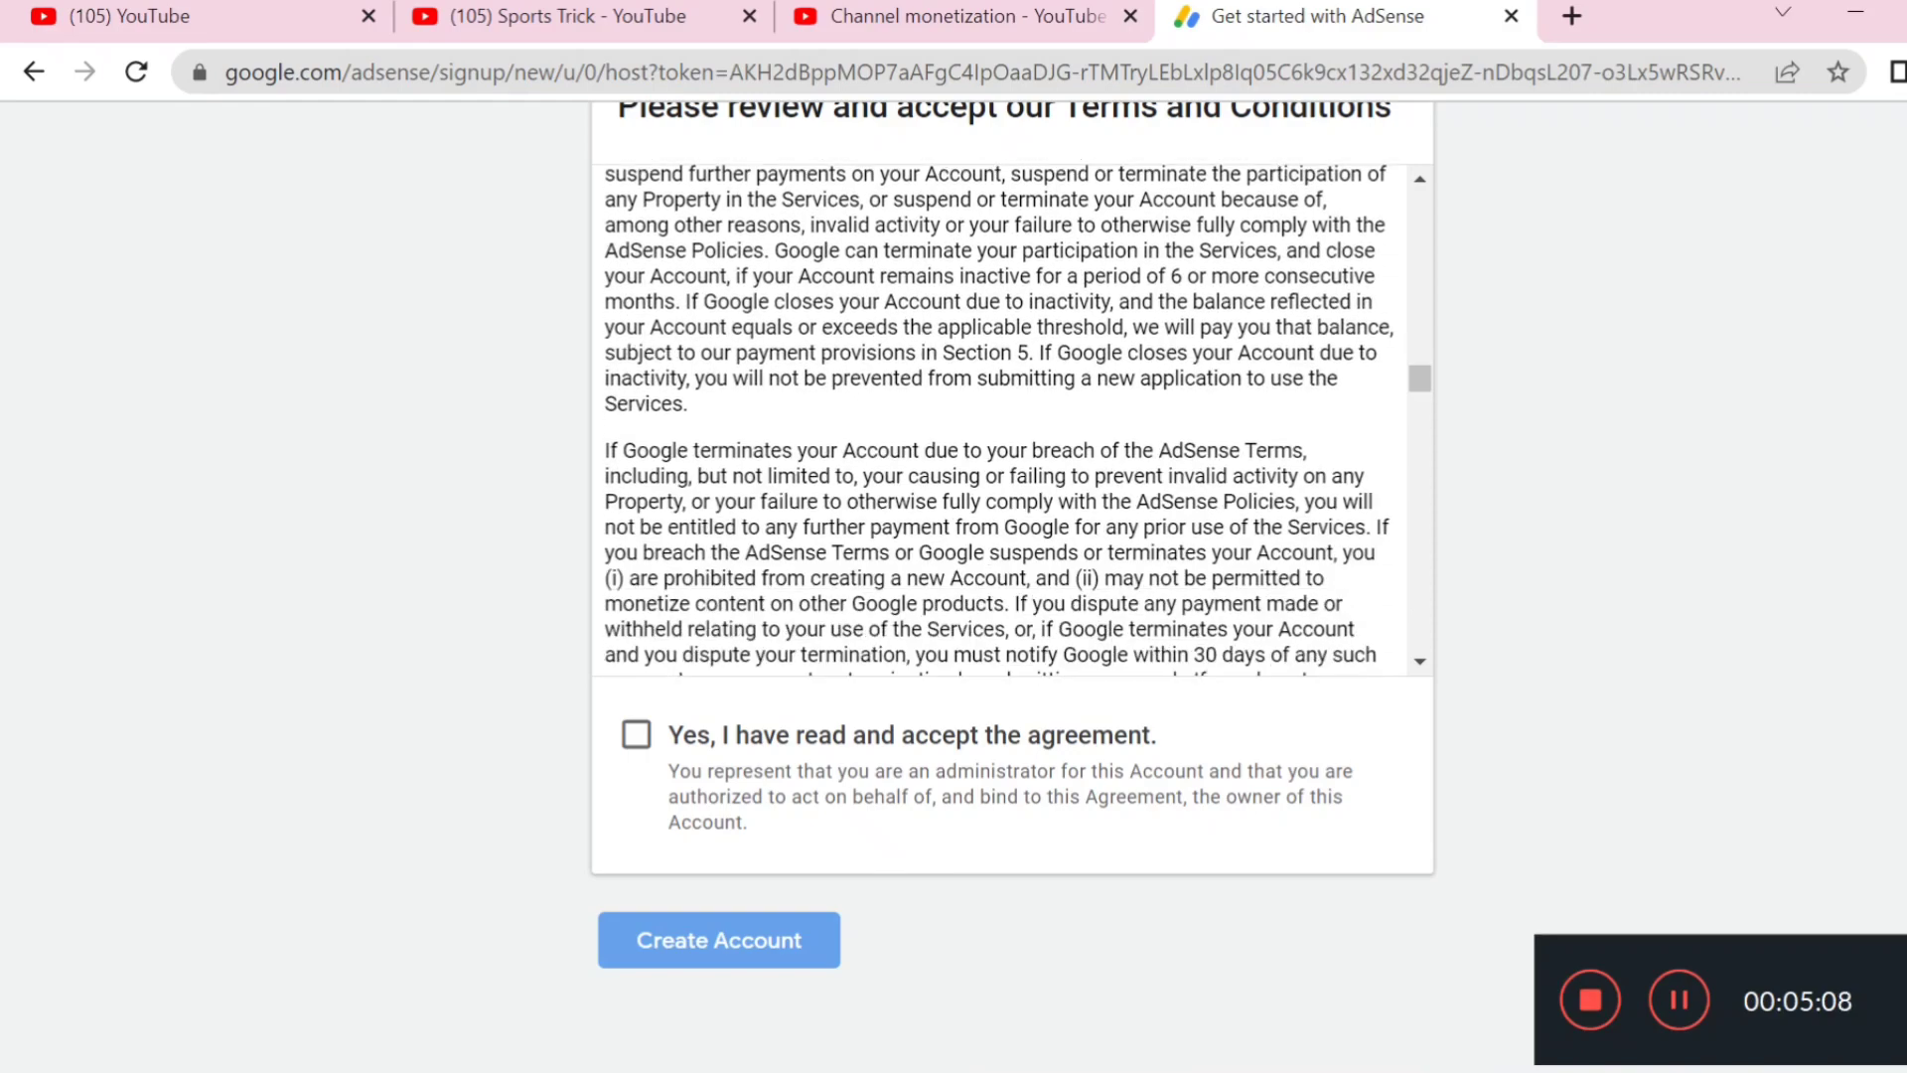
scroll(1004, 417, "down", 5)
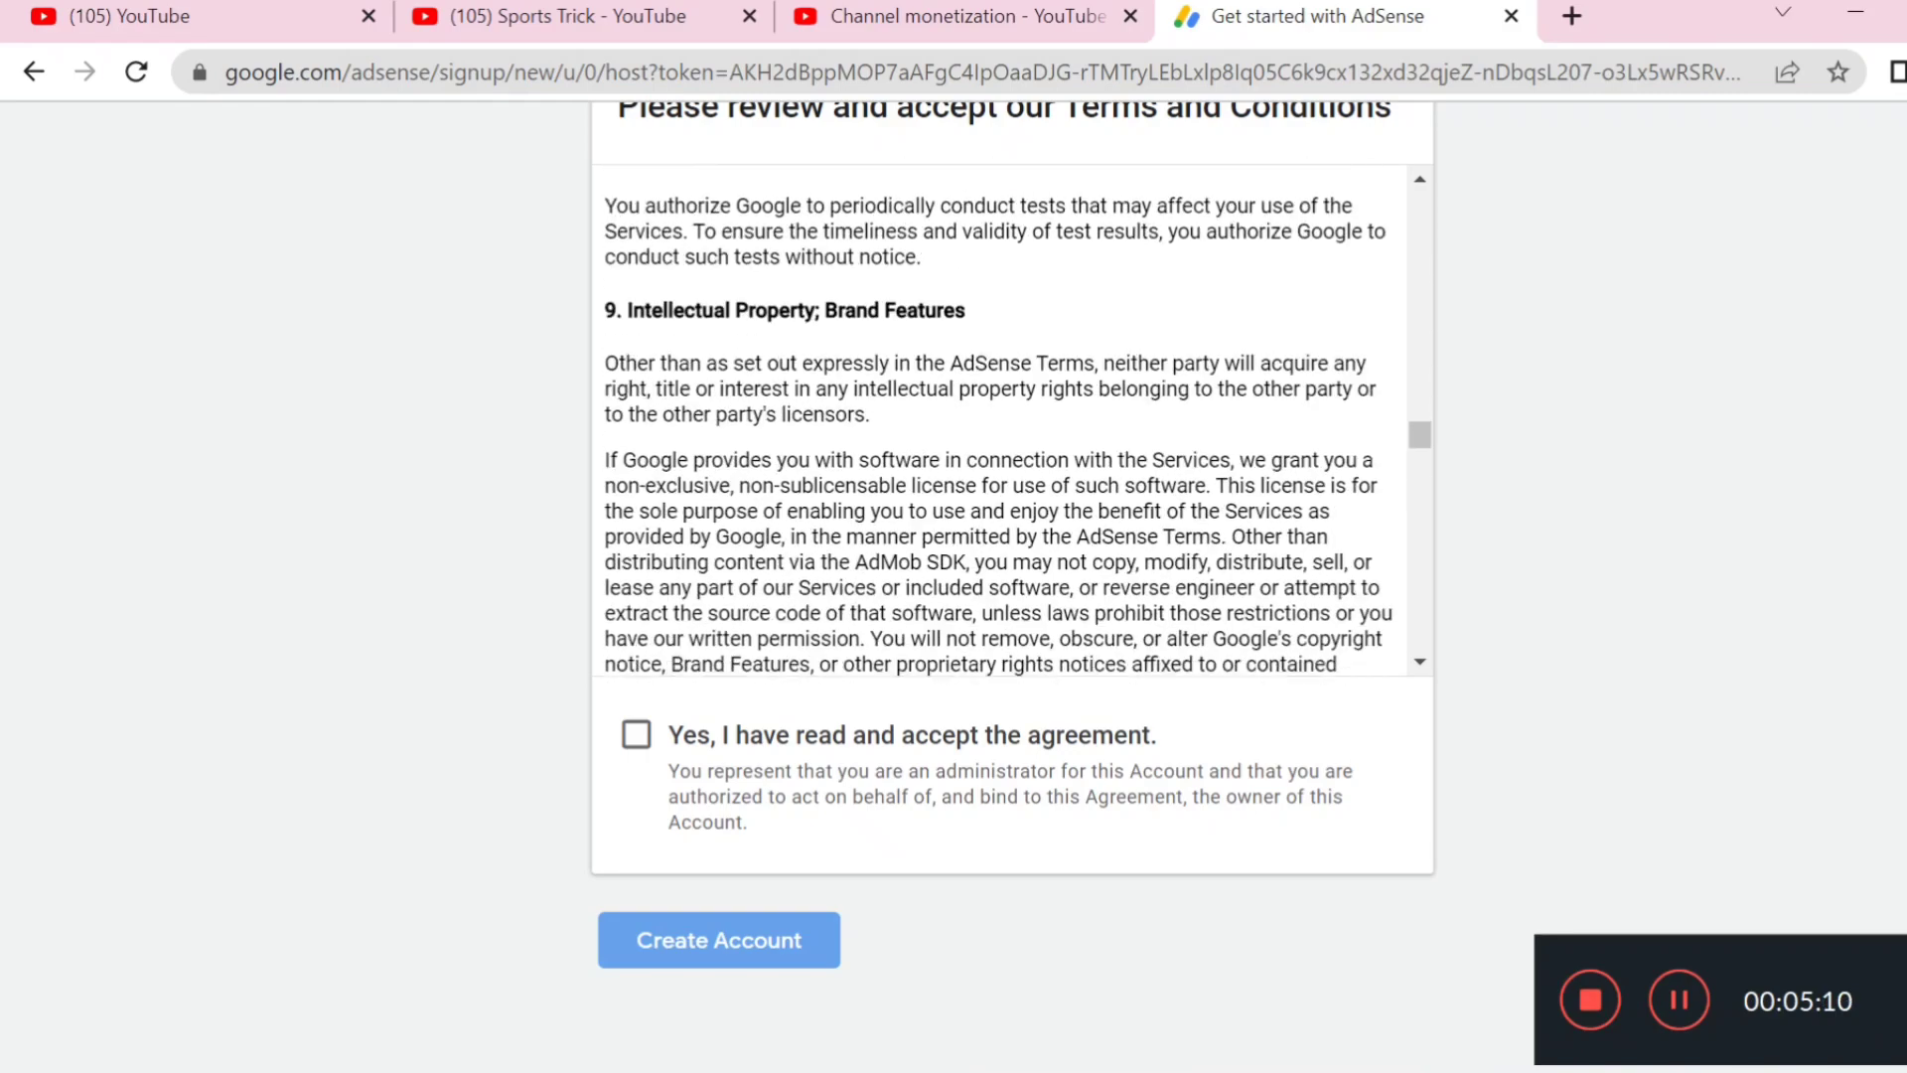
scroll(1004, 417, "down", 10)
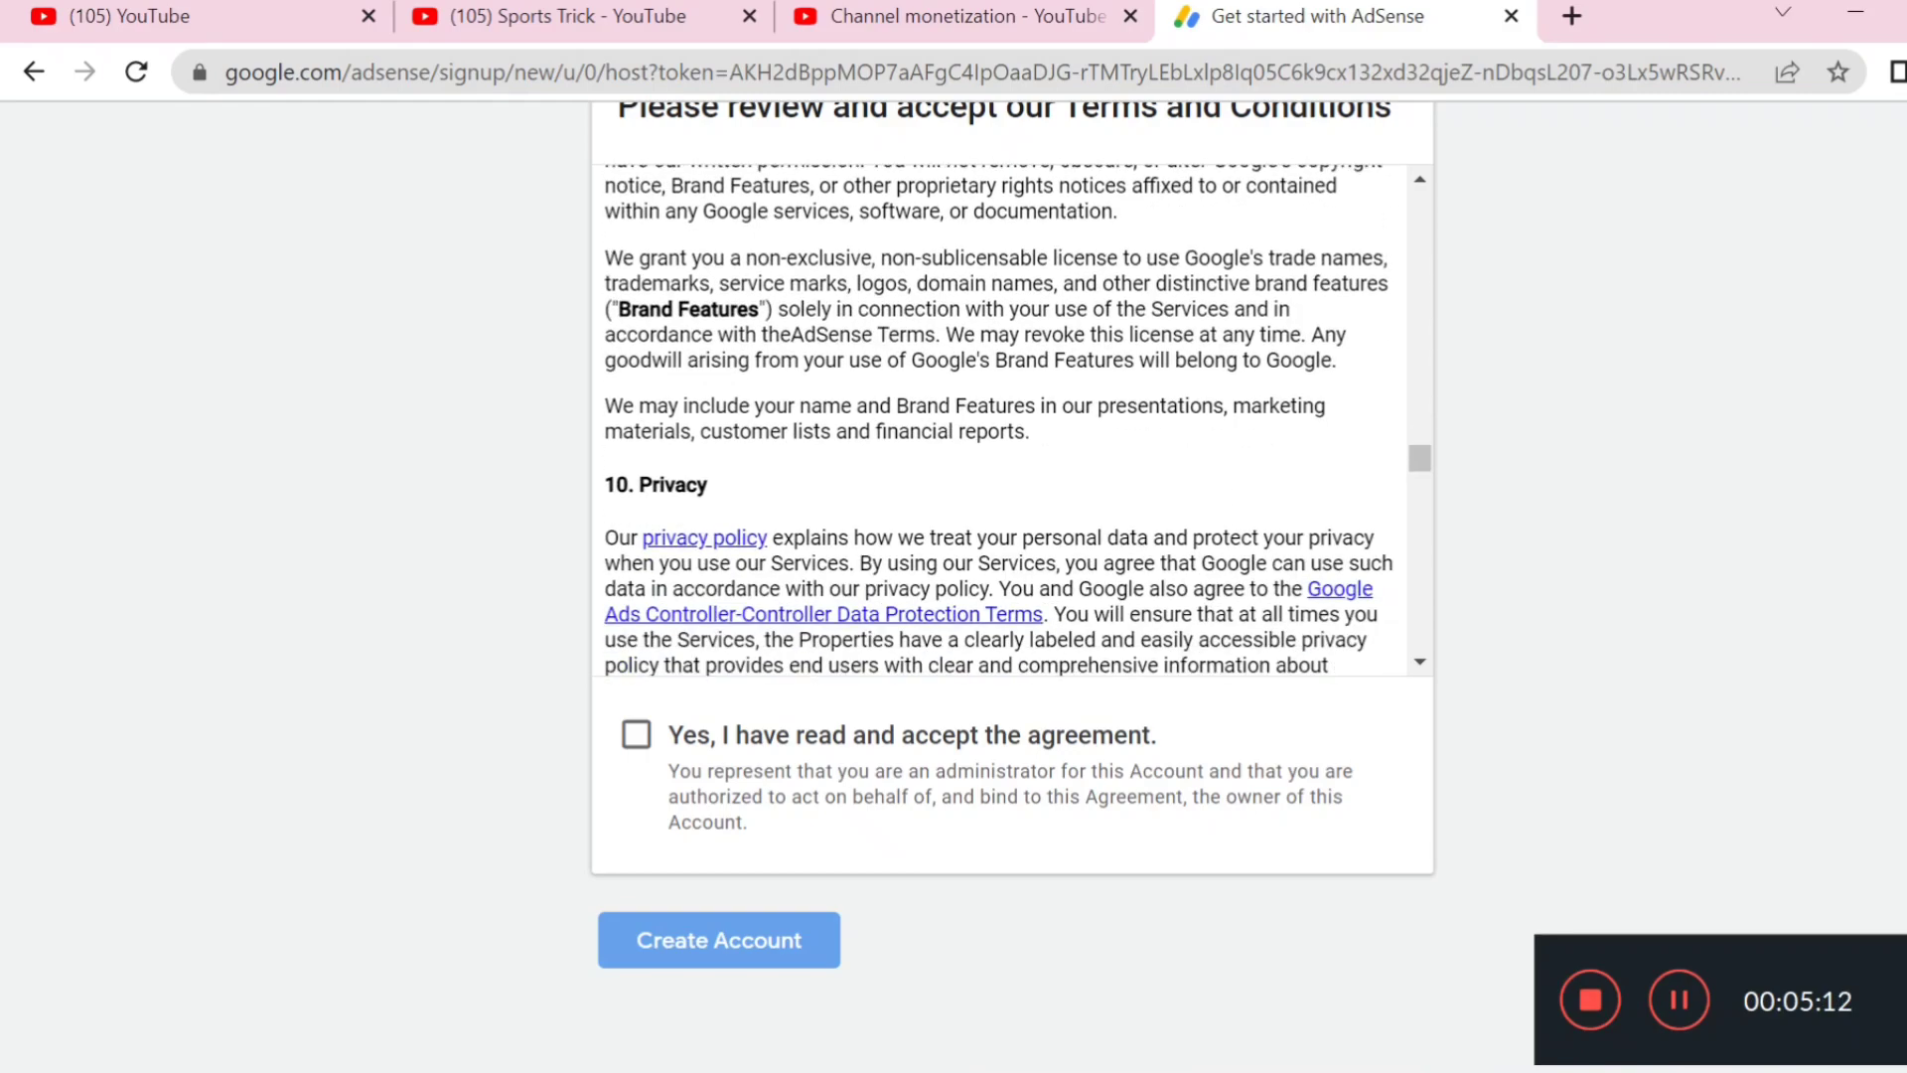
scroll(906, 575, "down", 15)
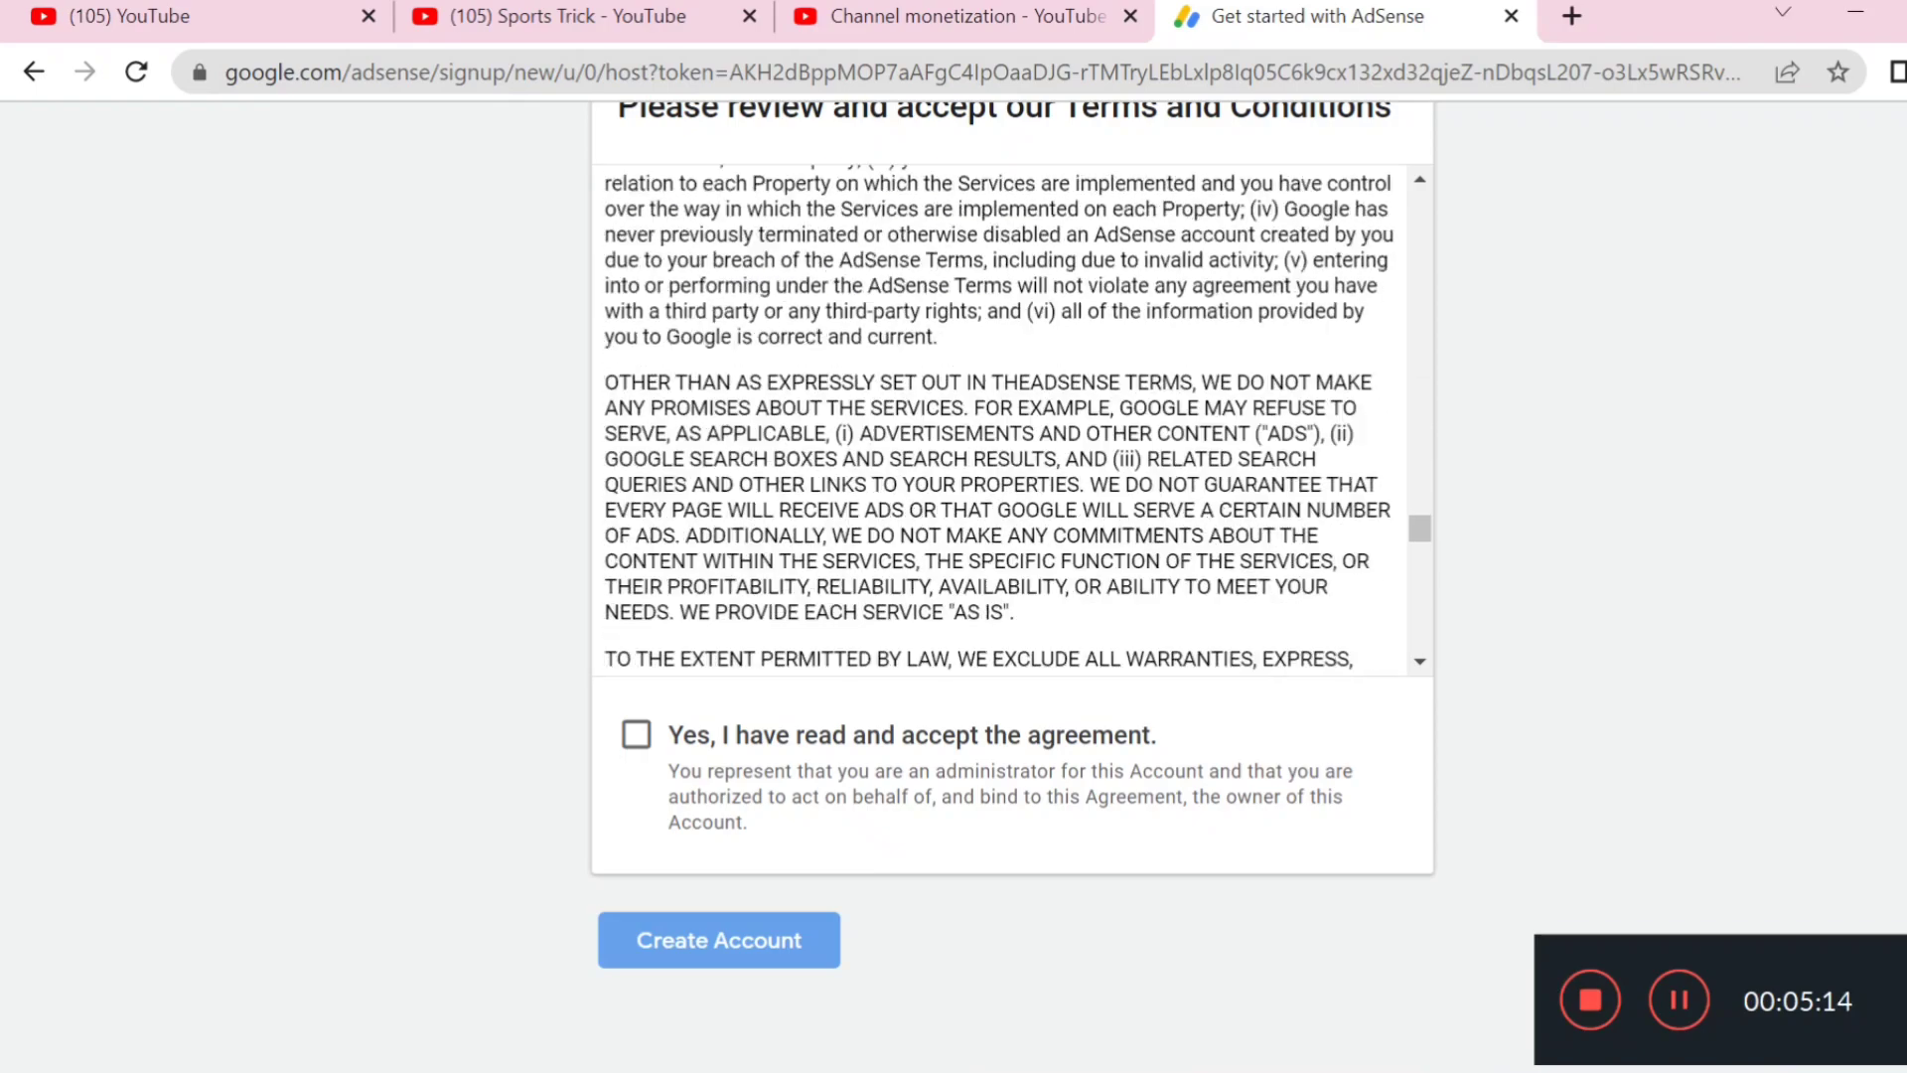
scroll(891, 580, "down", 15)
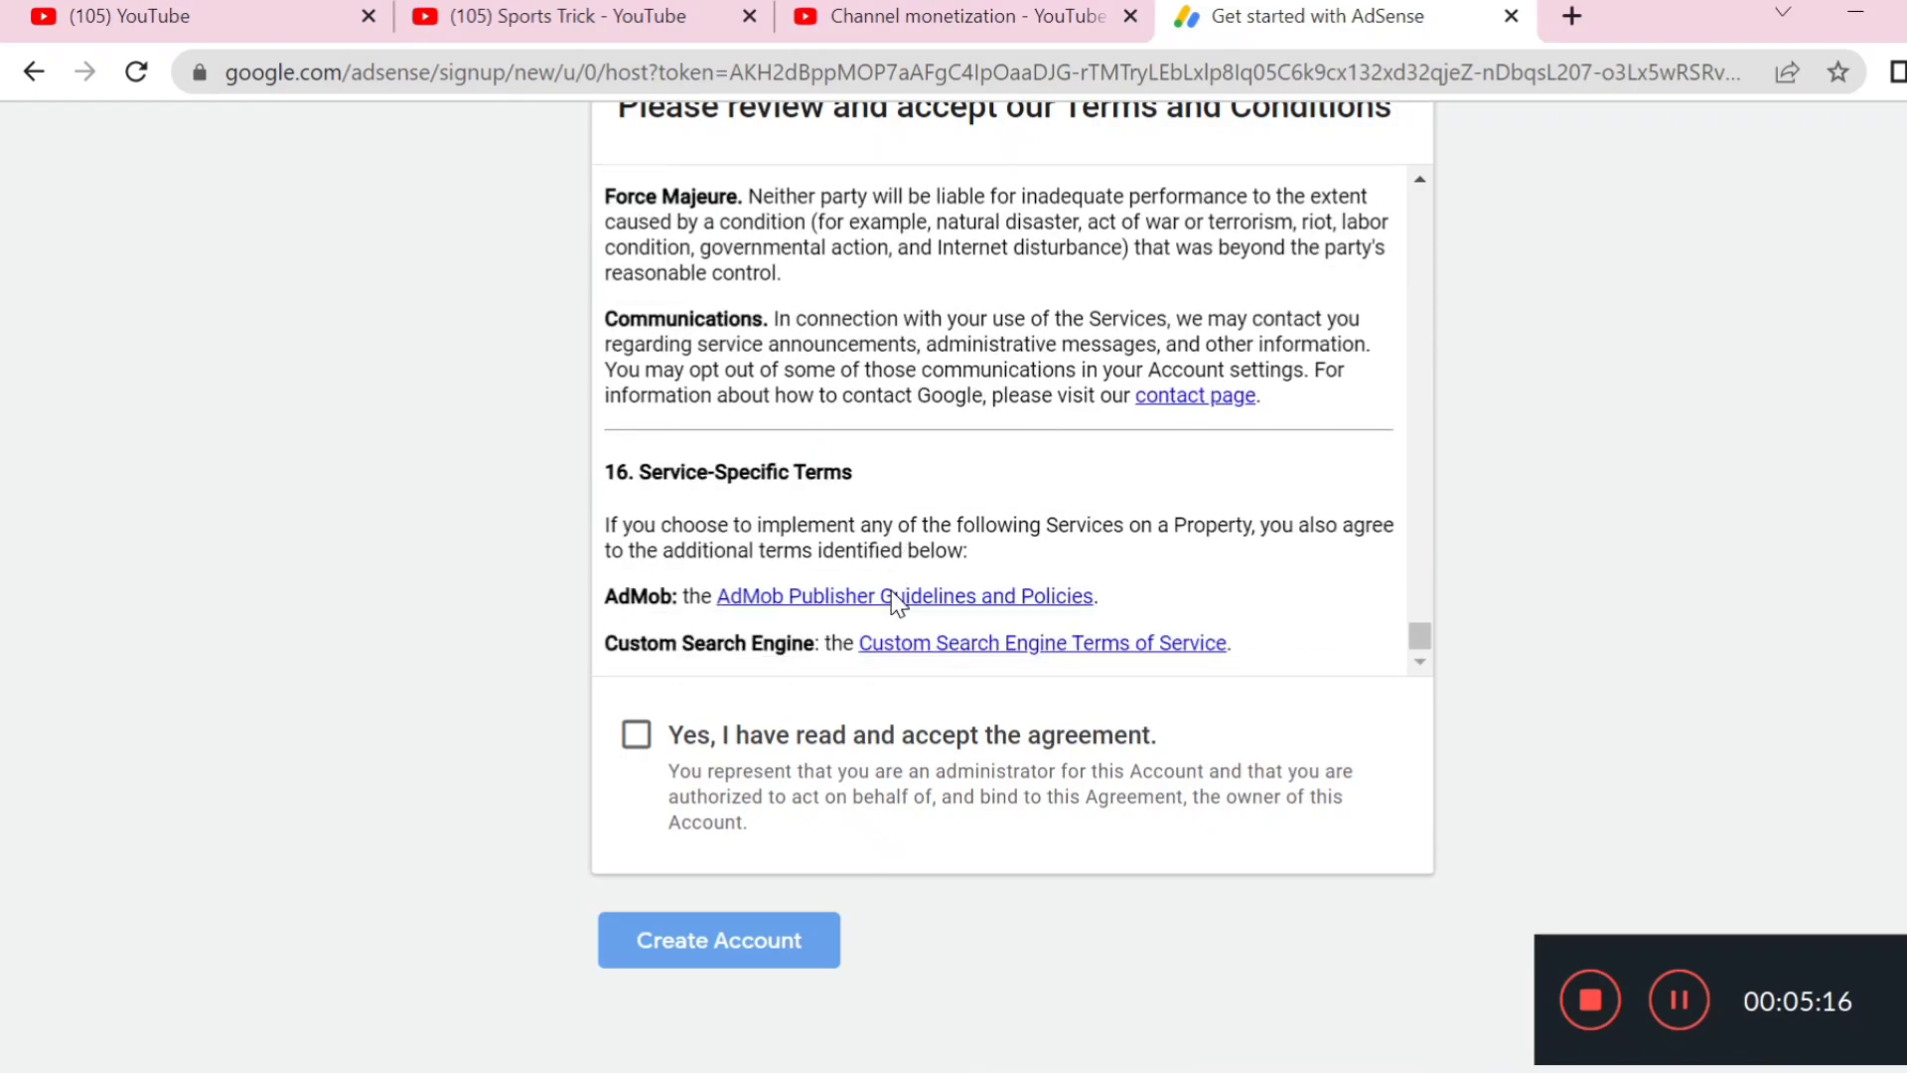
left_click(642, 735)
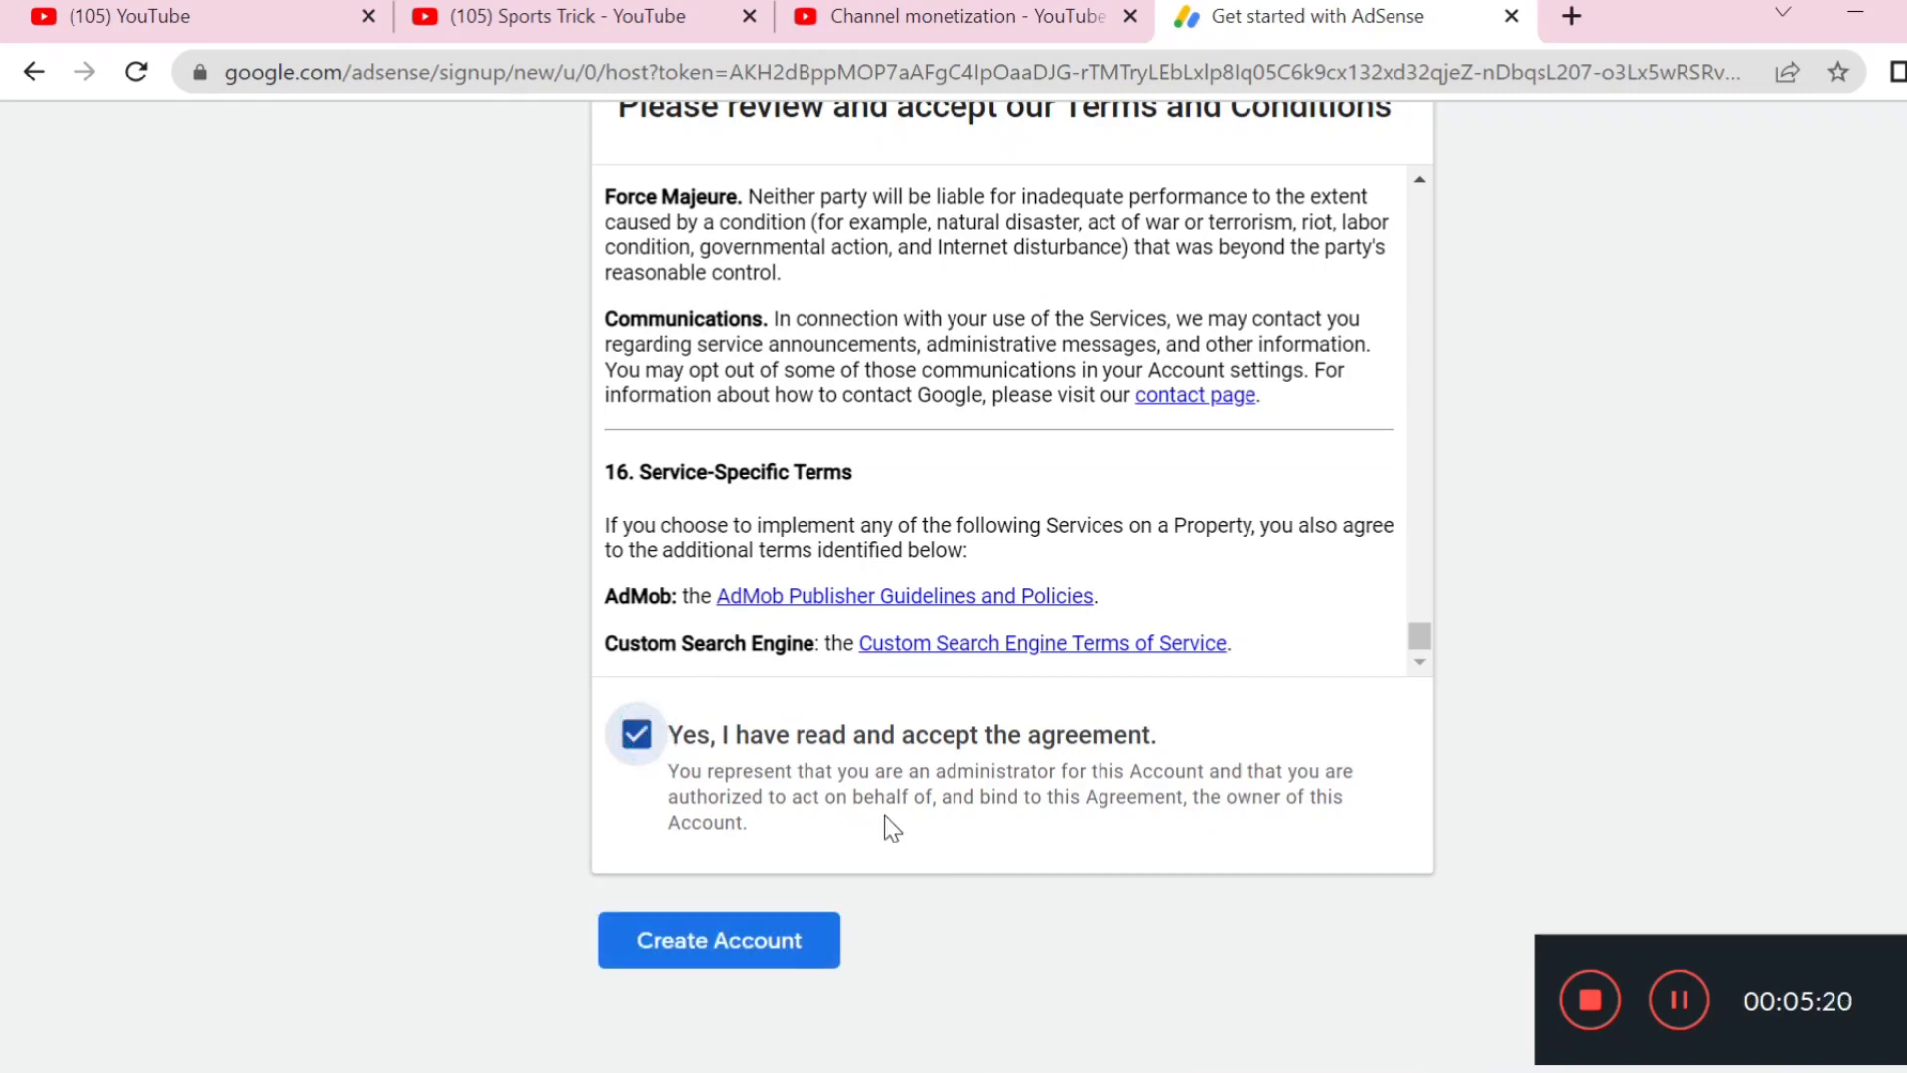
left_click(737, 936)
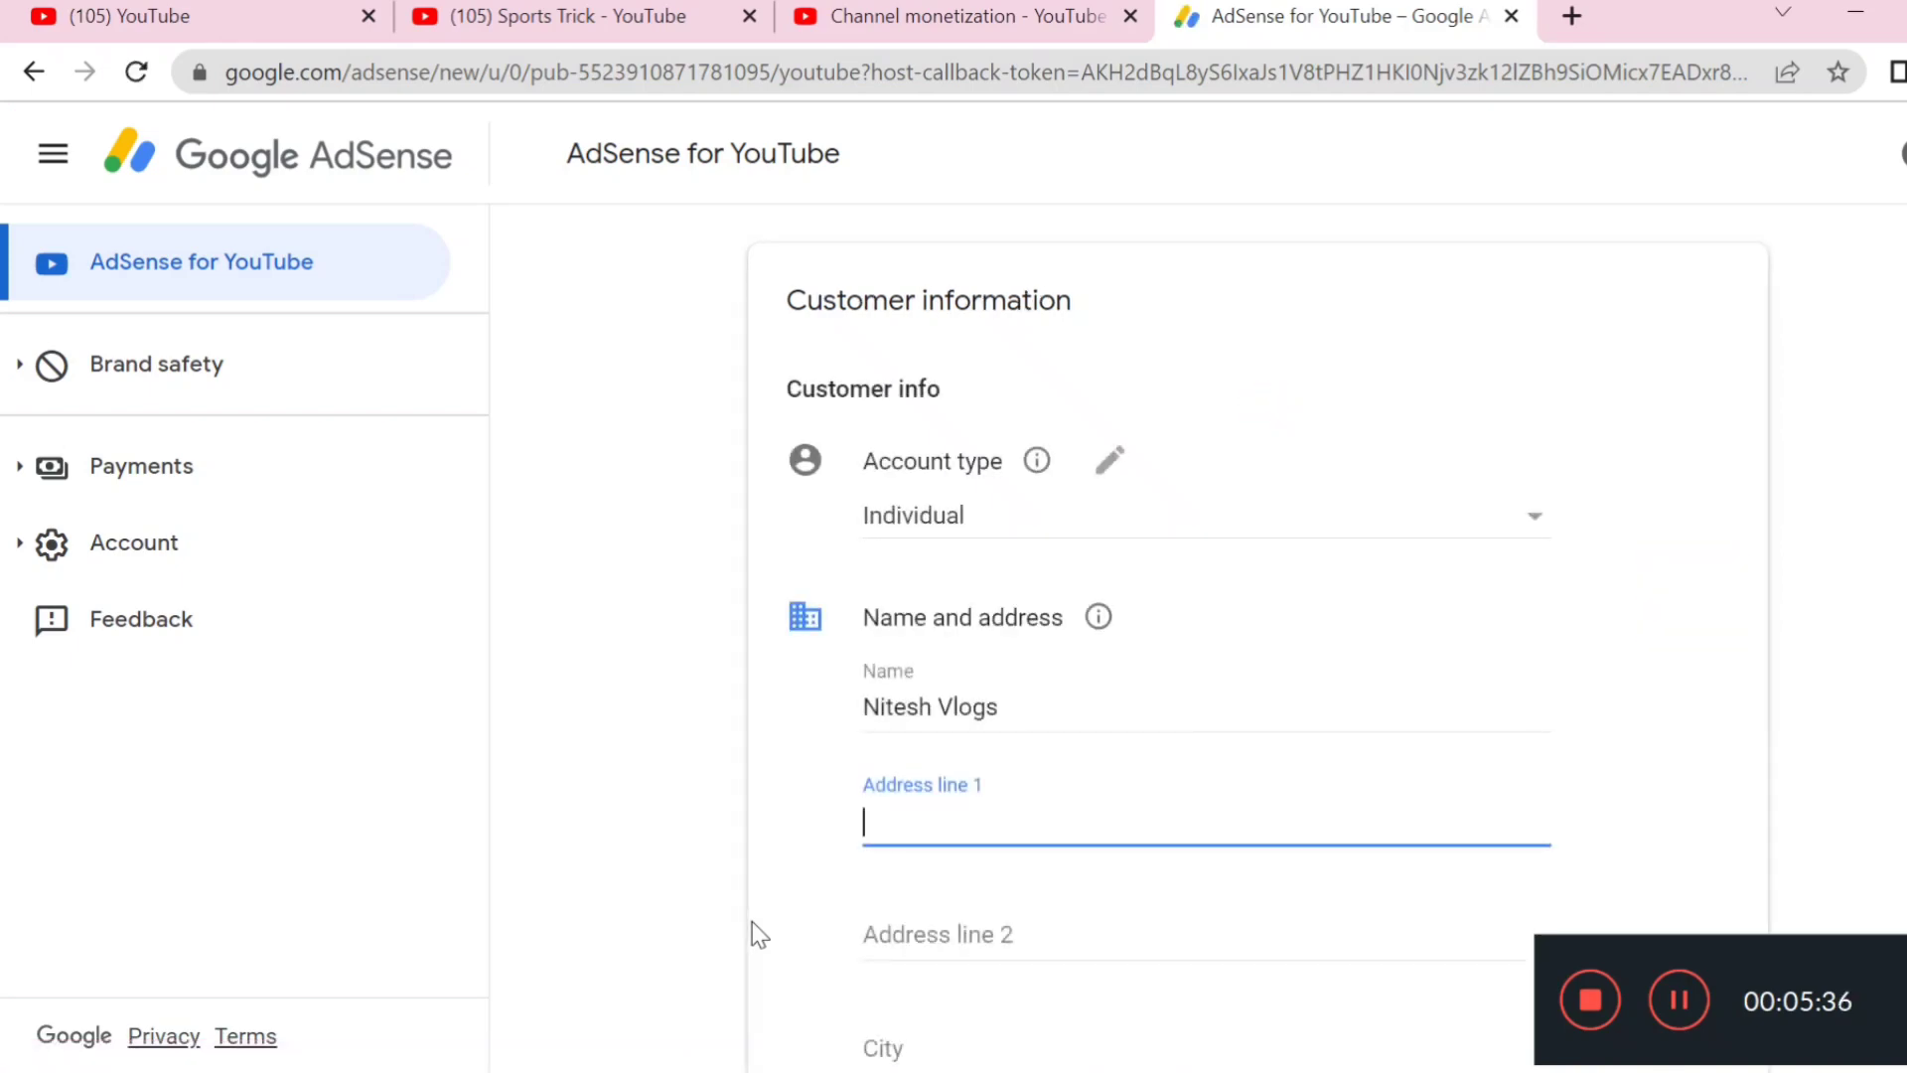
Replace the channel name in the Name field with the account holder's full name
scroll(961, 839, "down", 3)
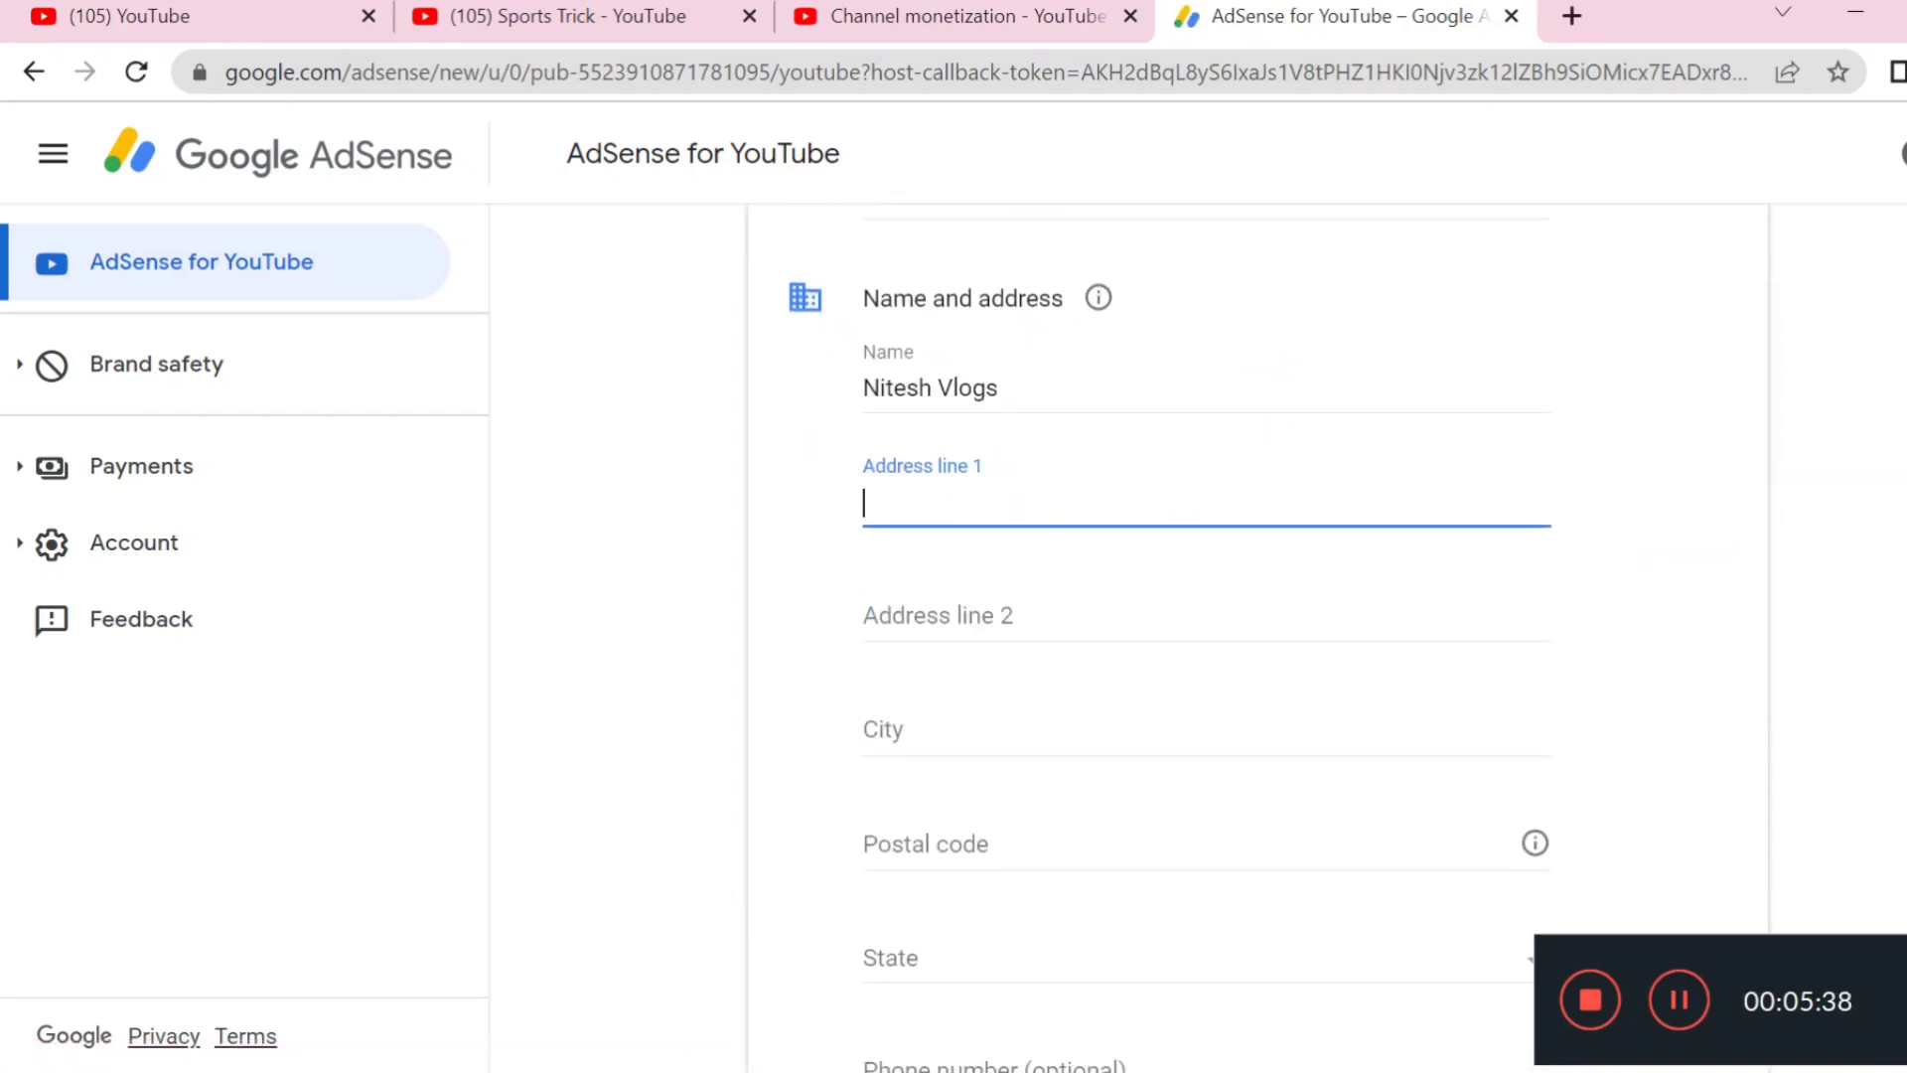
left_click_drag(1011, 388, 779, 386)
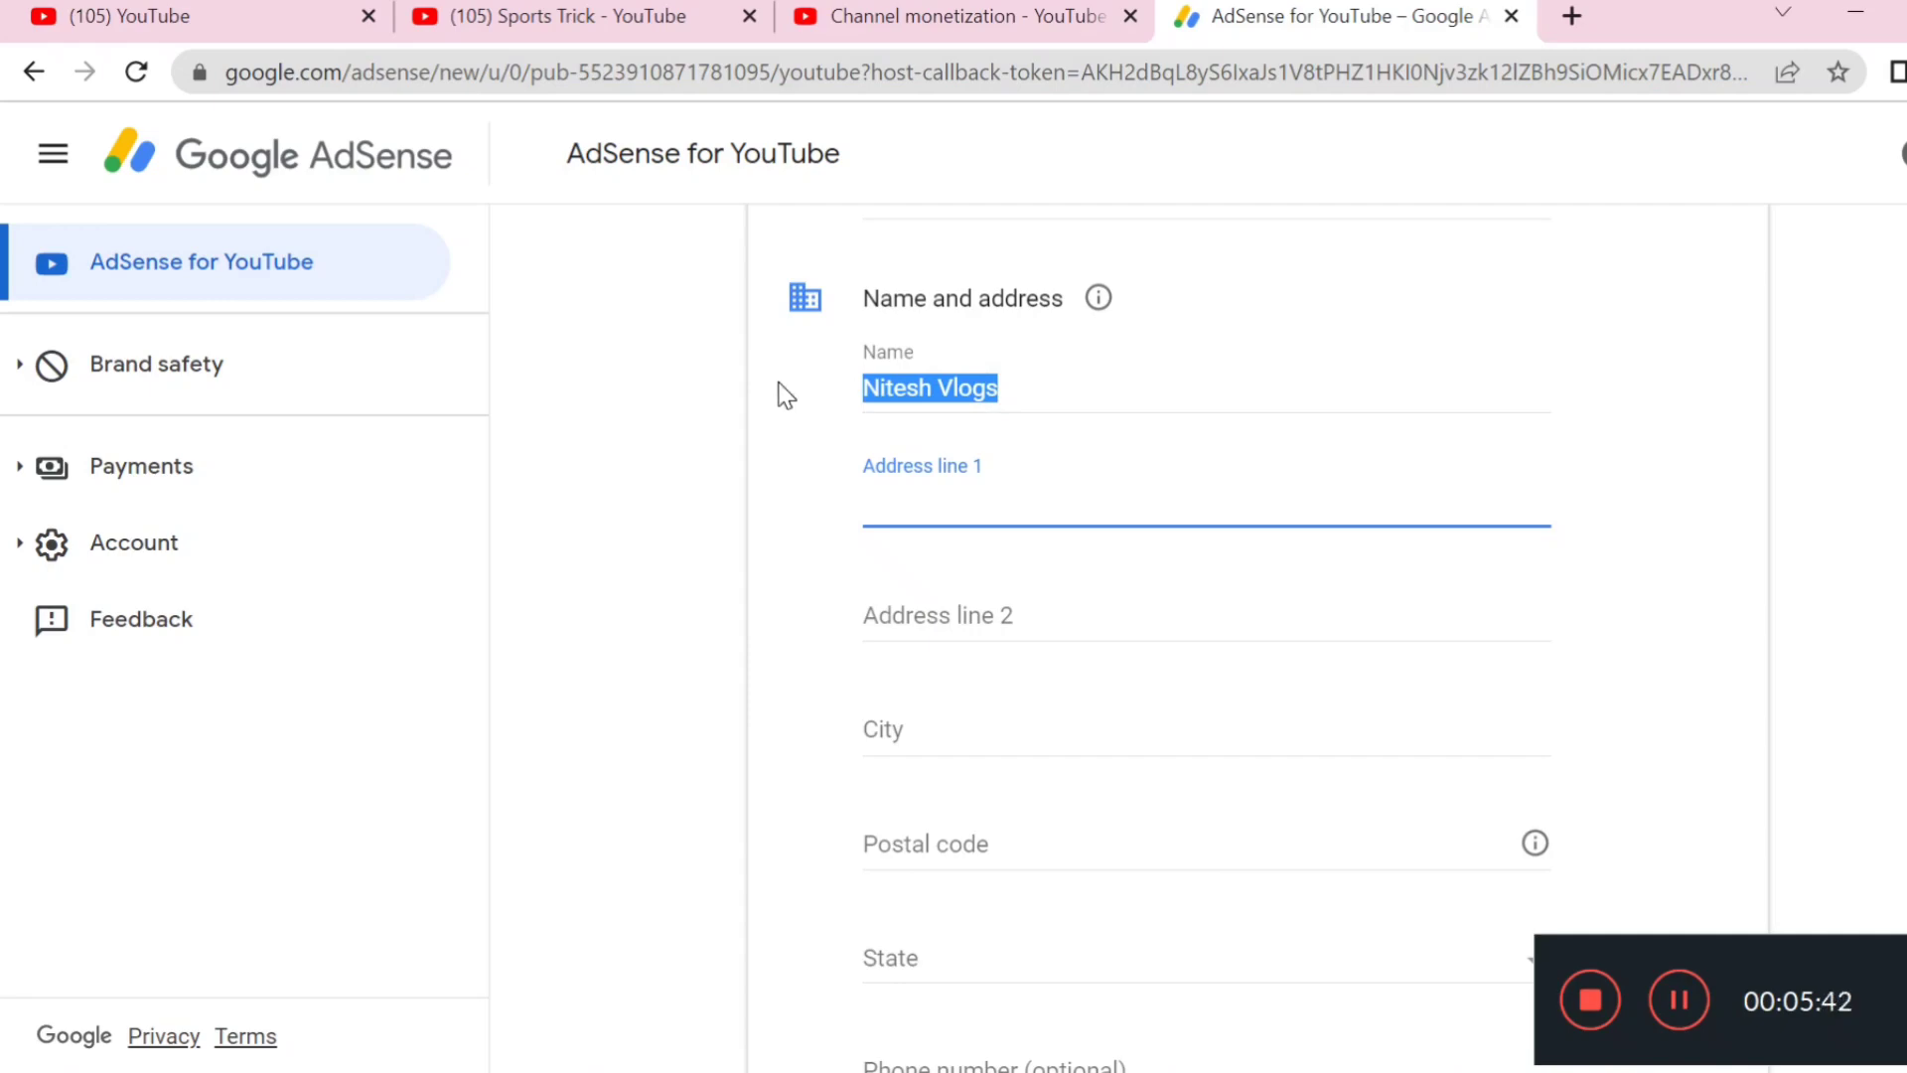
key("shift+Tab")
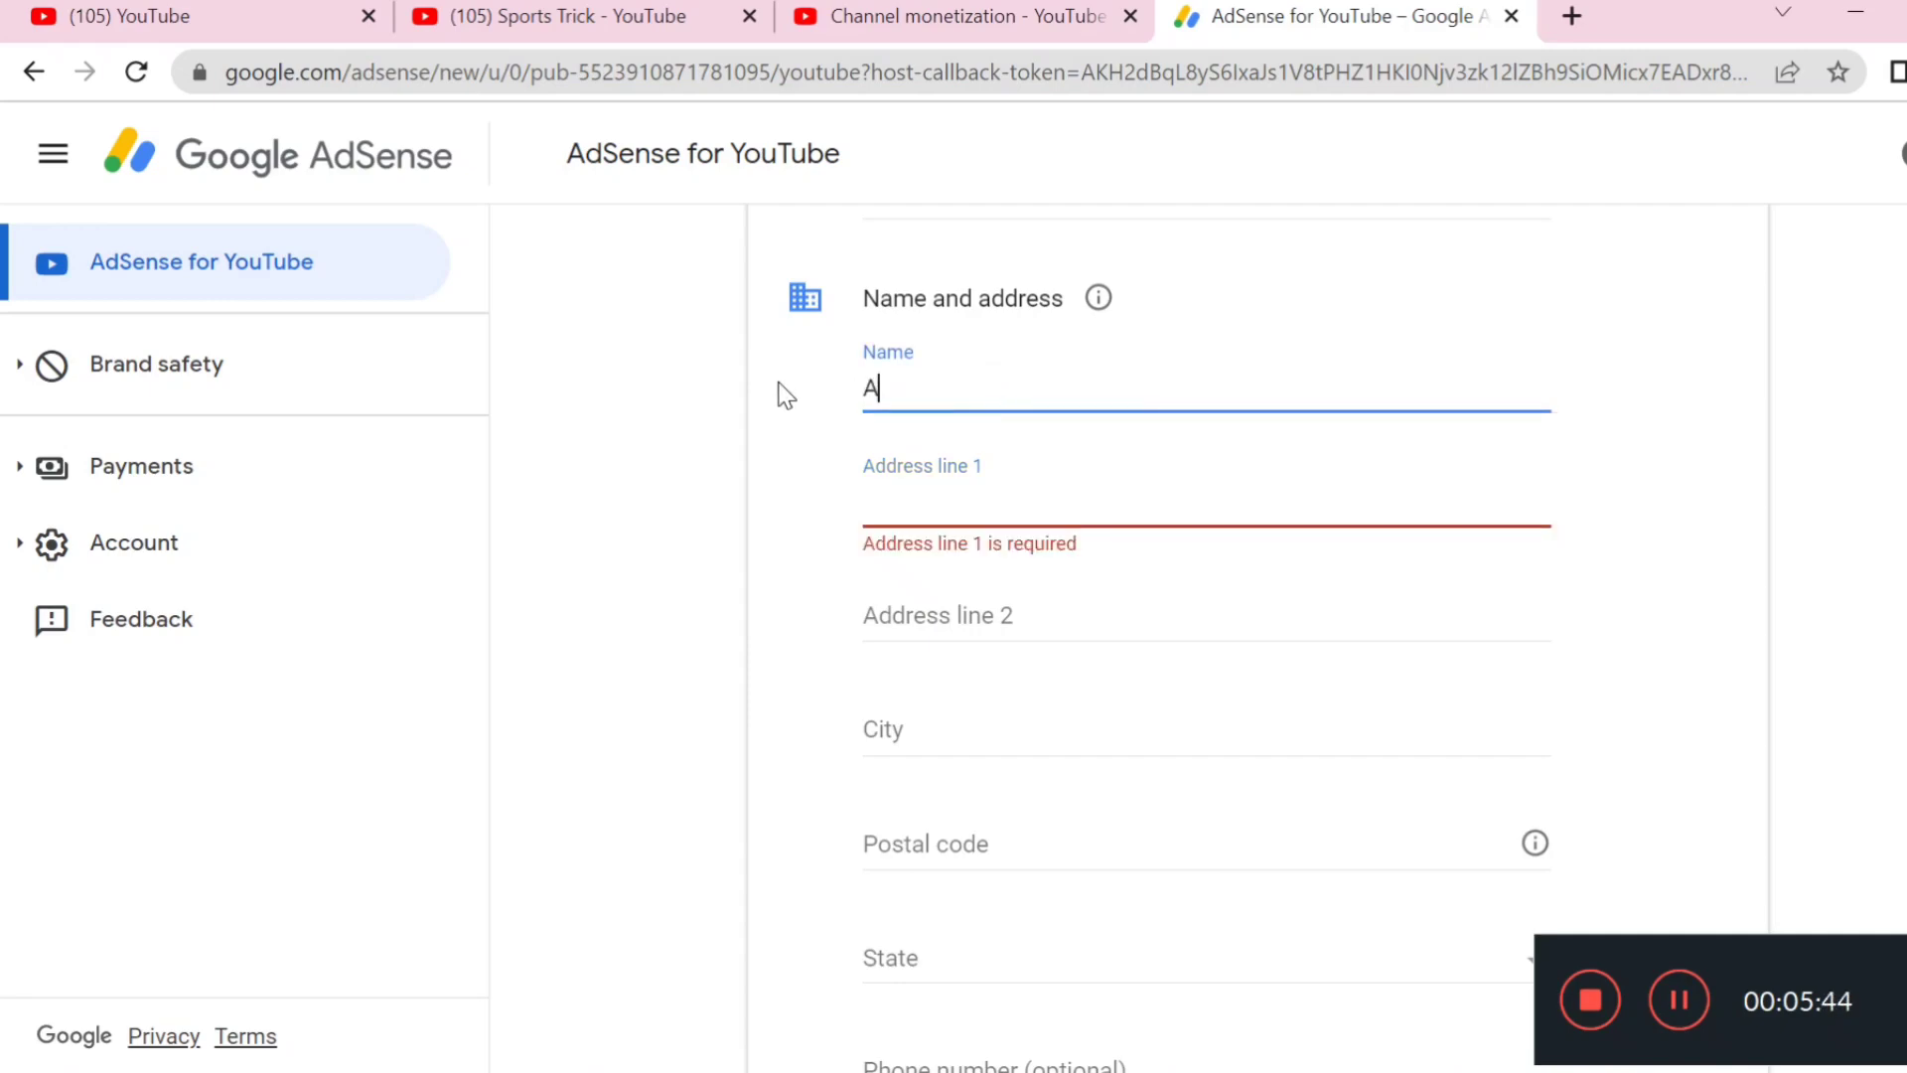
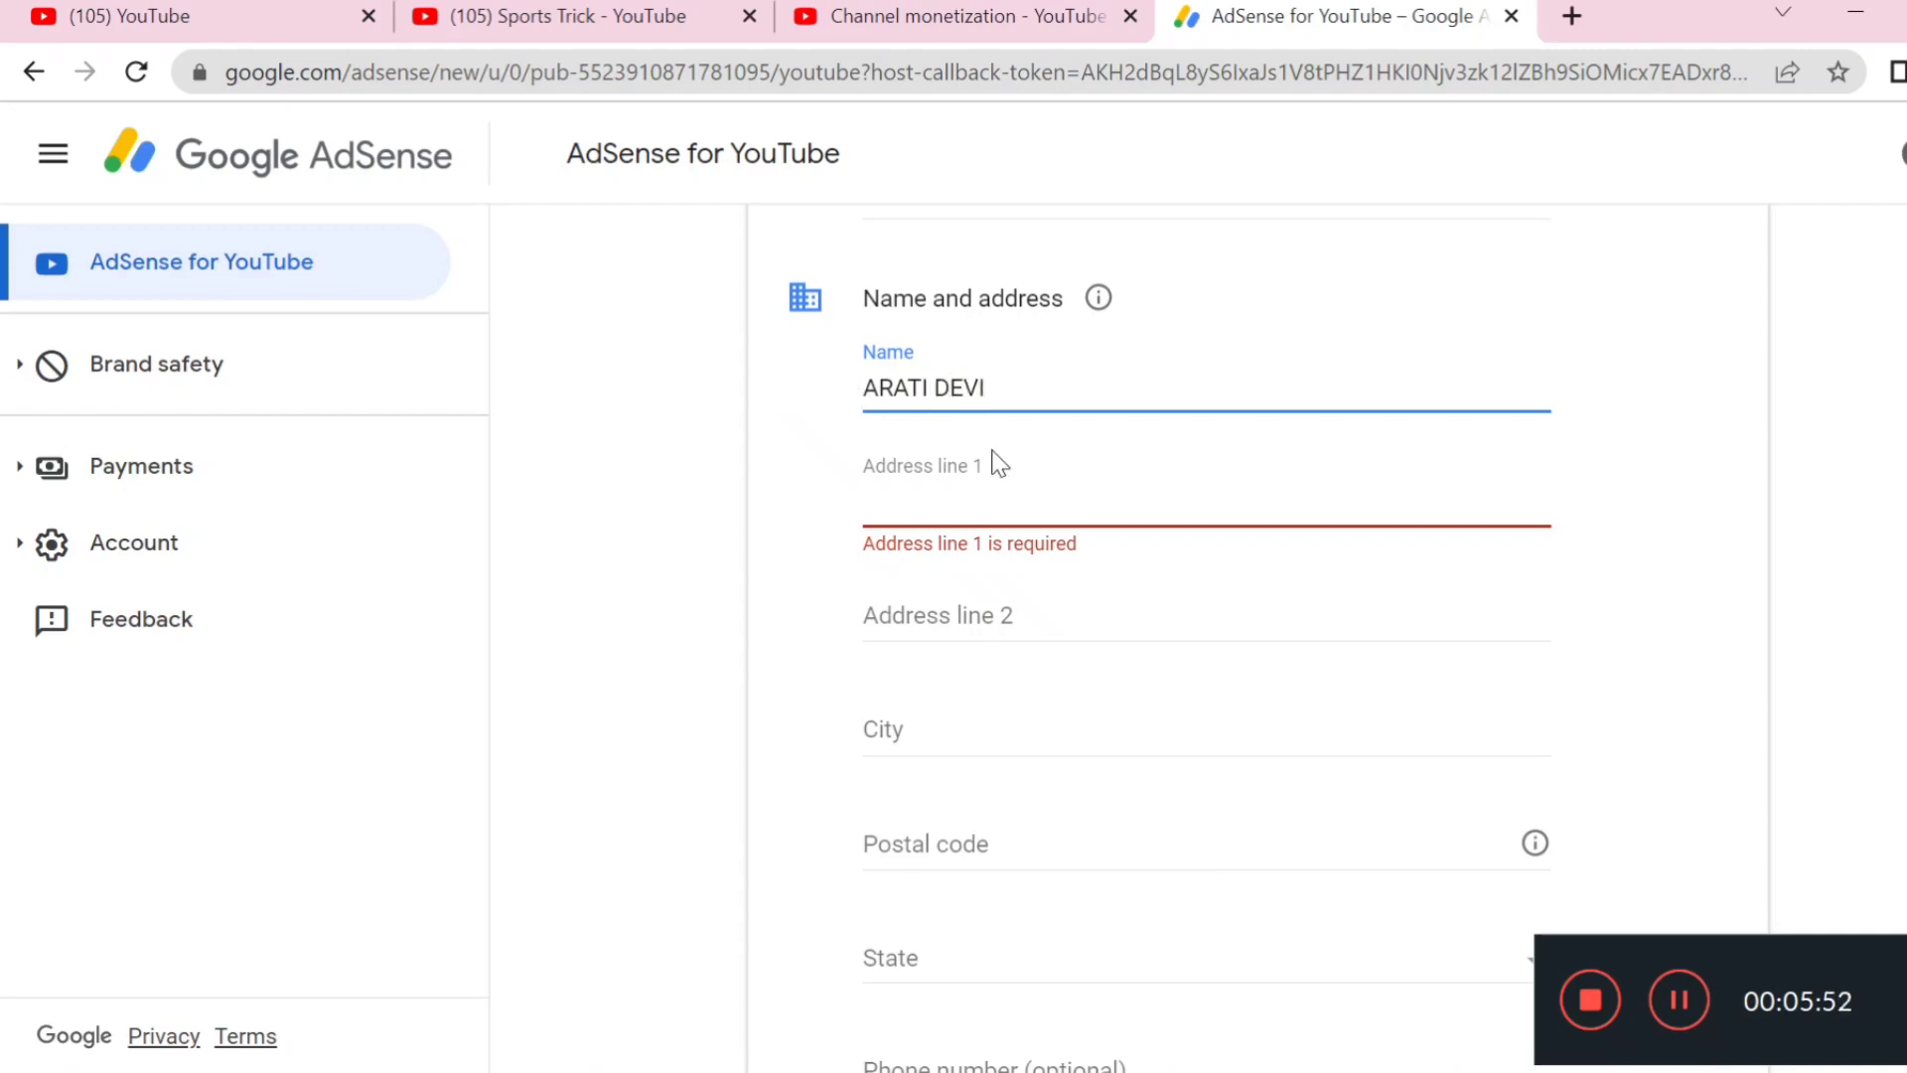
left_click(941, 497)
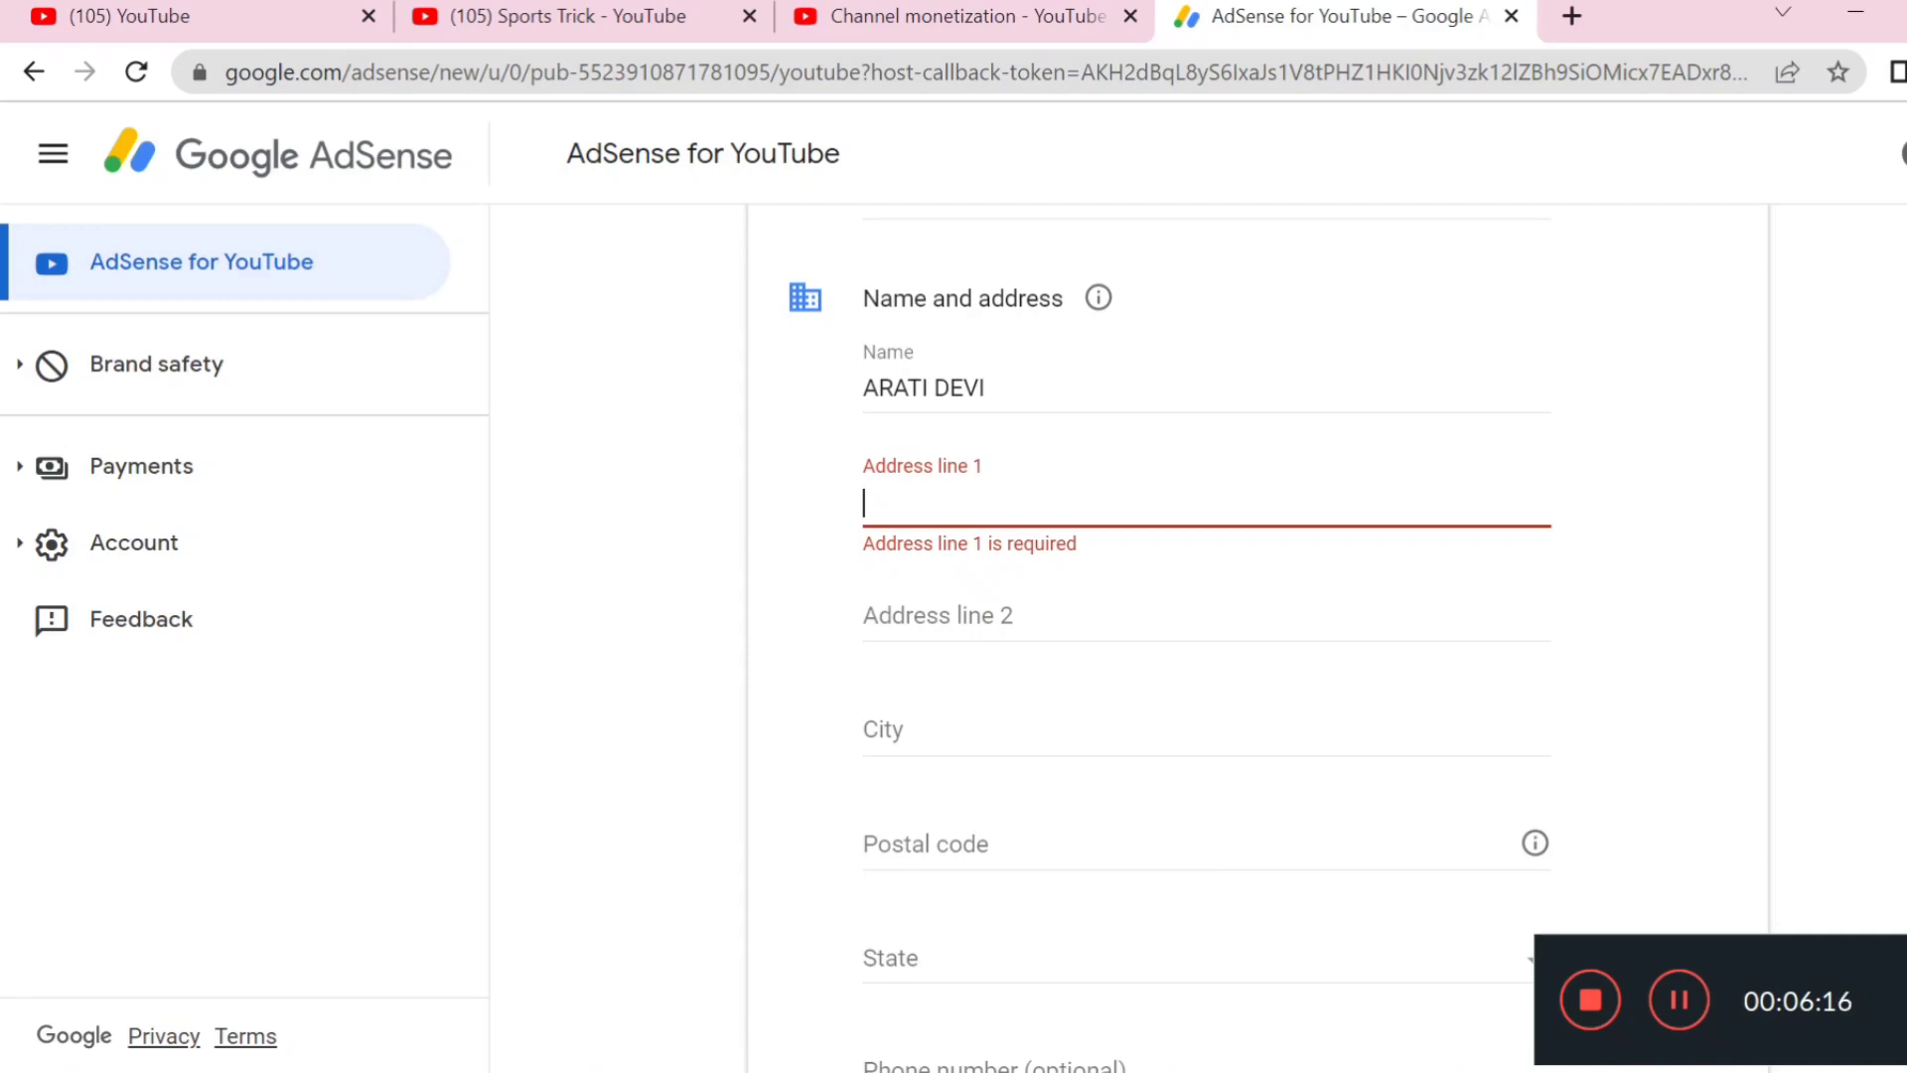
Enter the village, post office, district and PIN code in Address line 1
type("s")
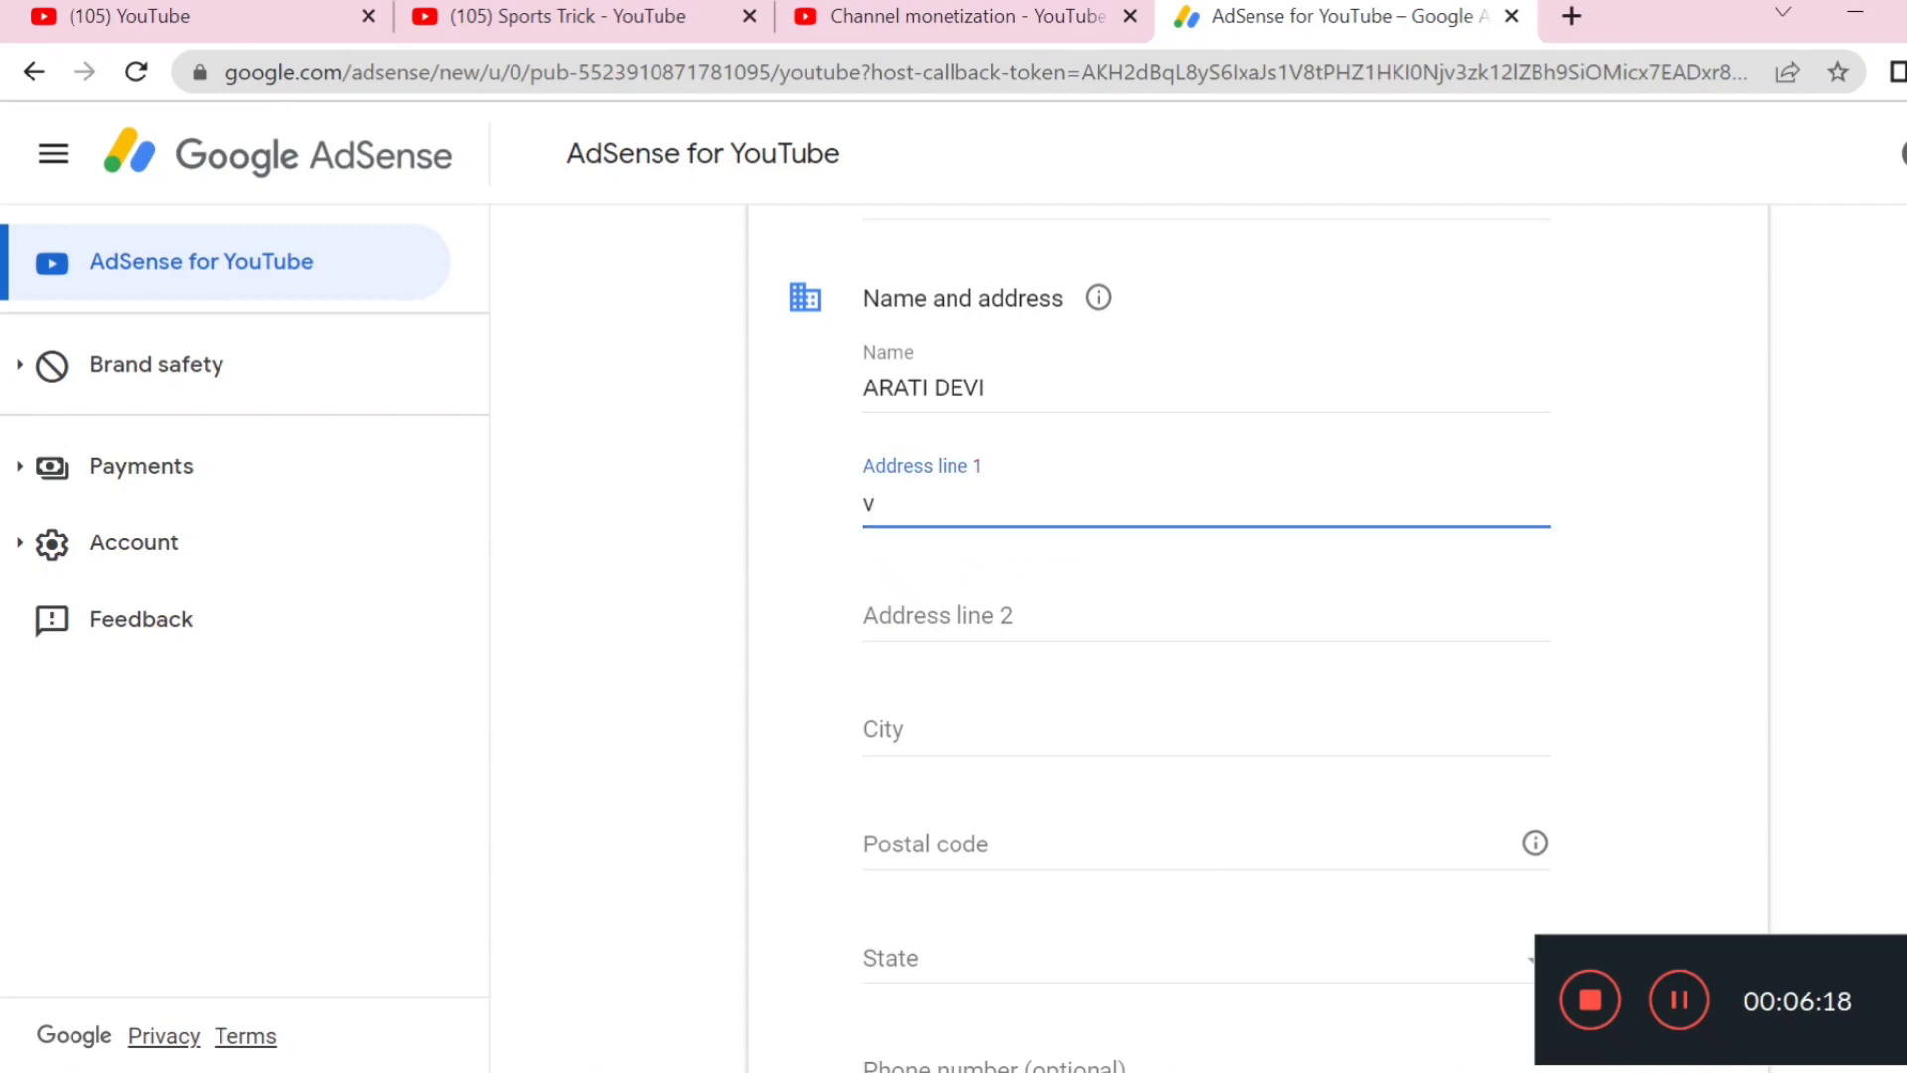
key("BackSpace")
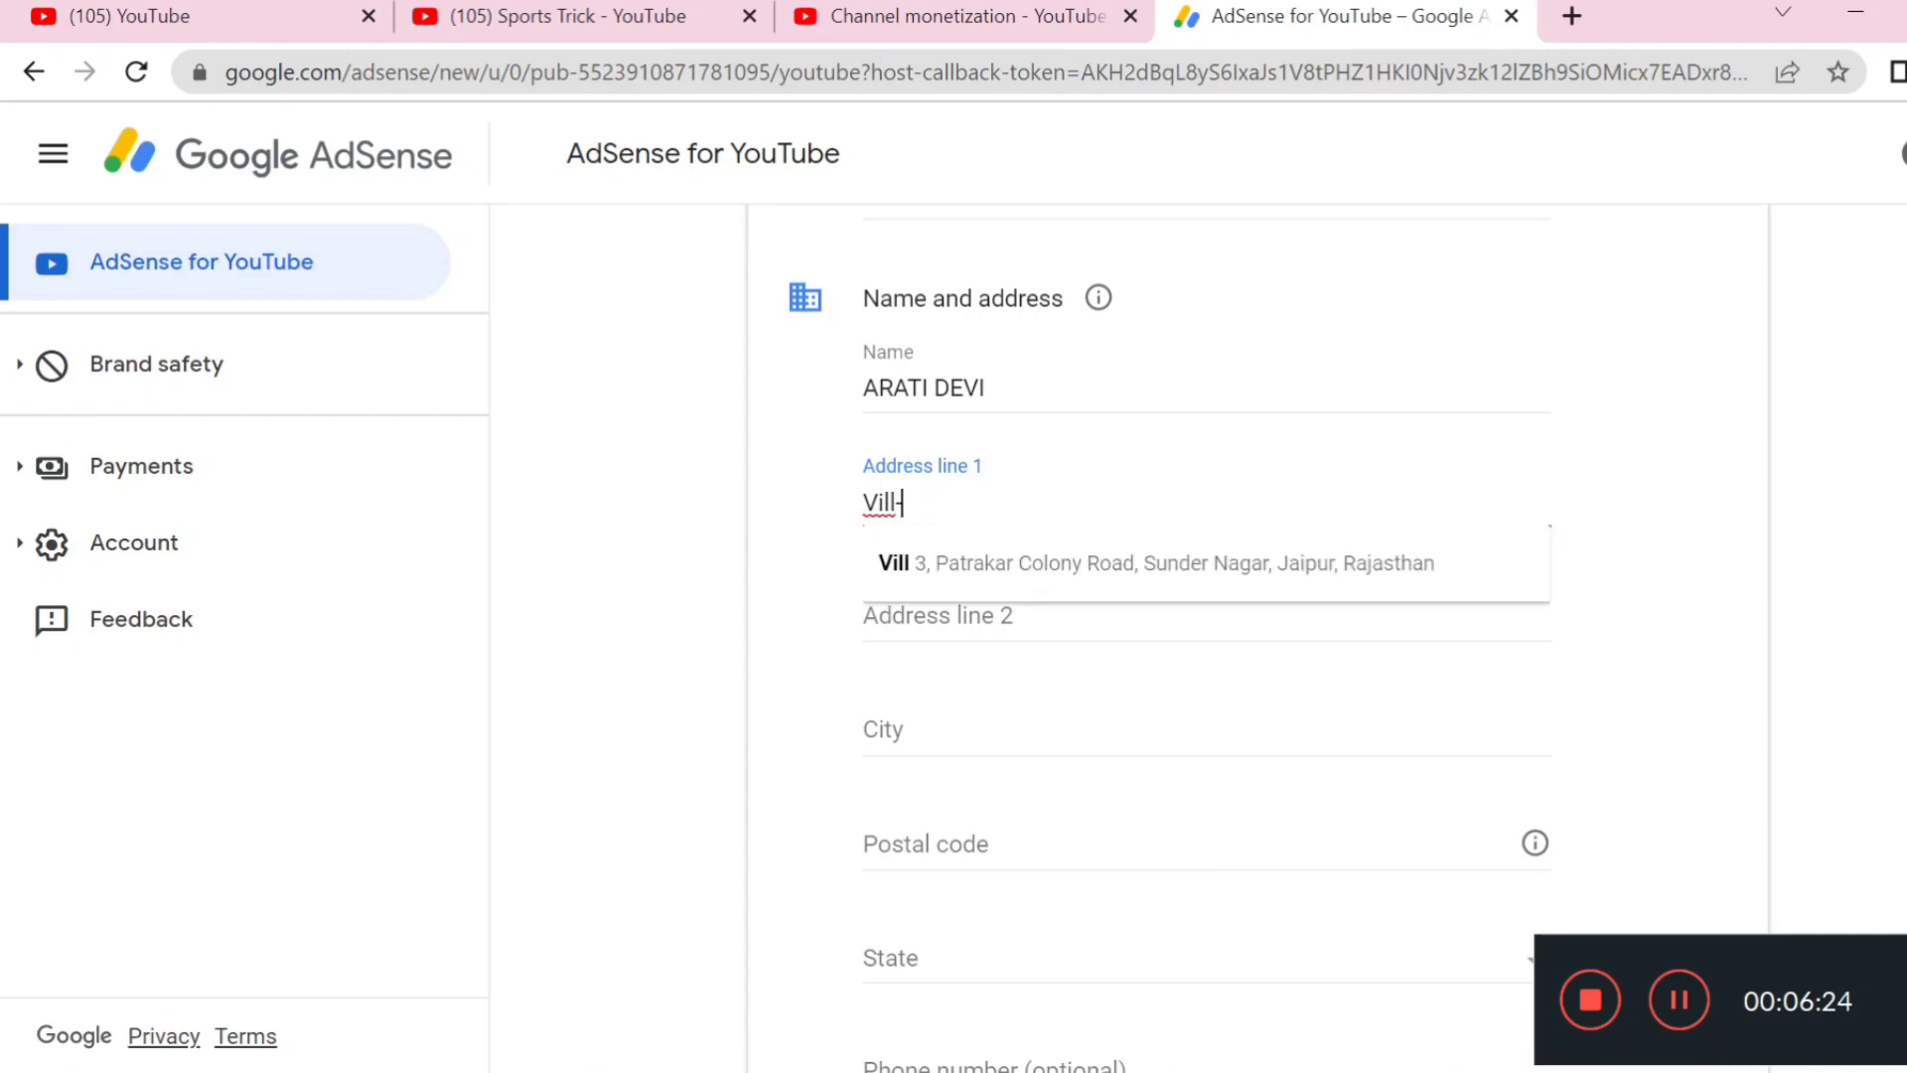
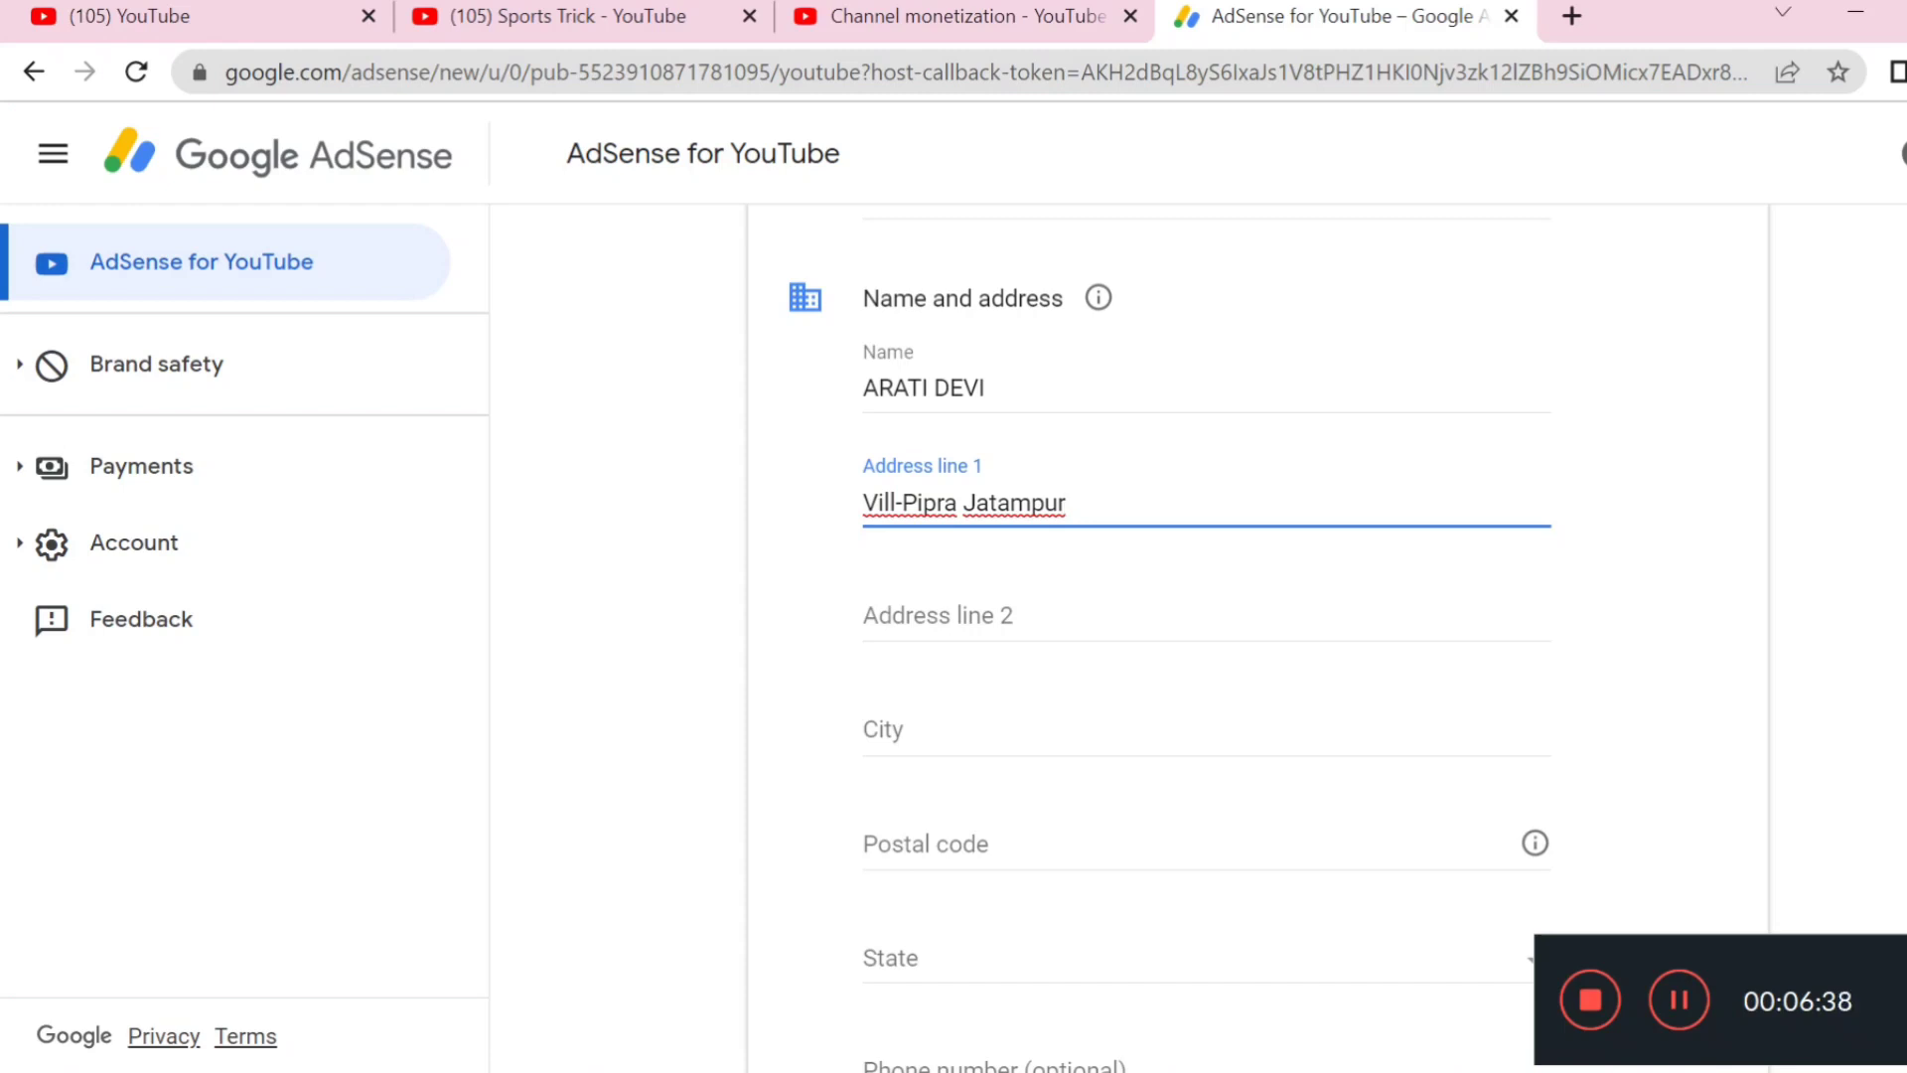
left_click(895, 504)
type("+Post ")
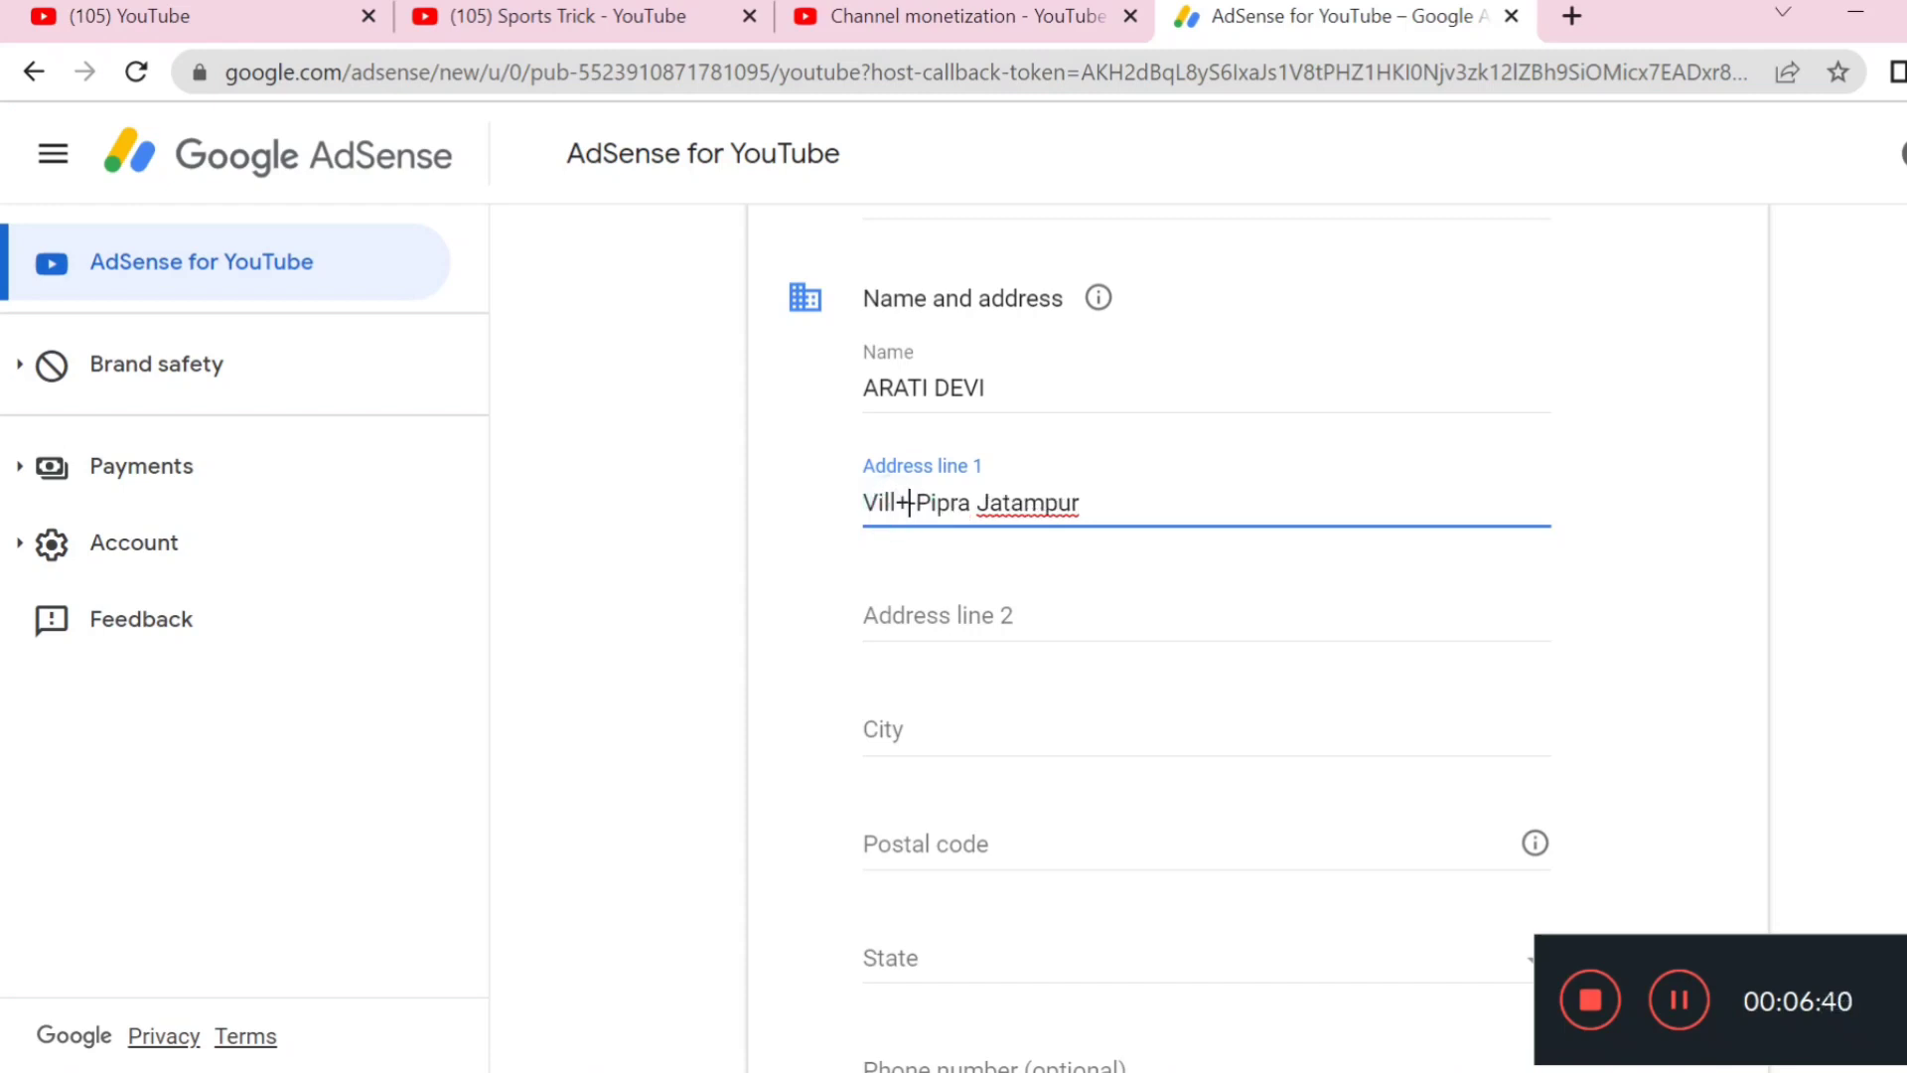
type("Office")
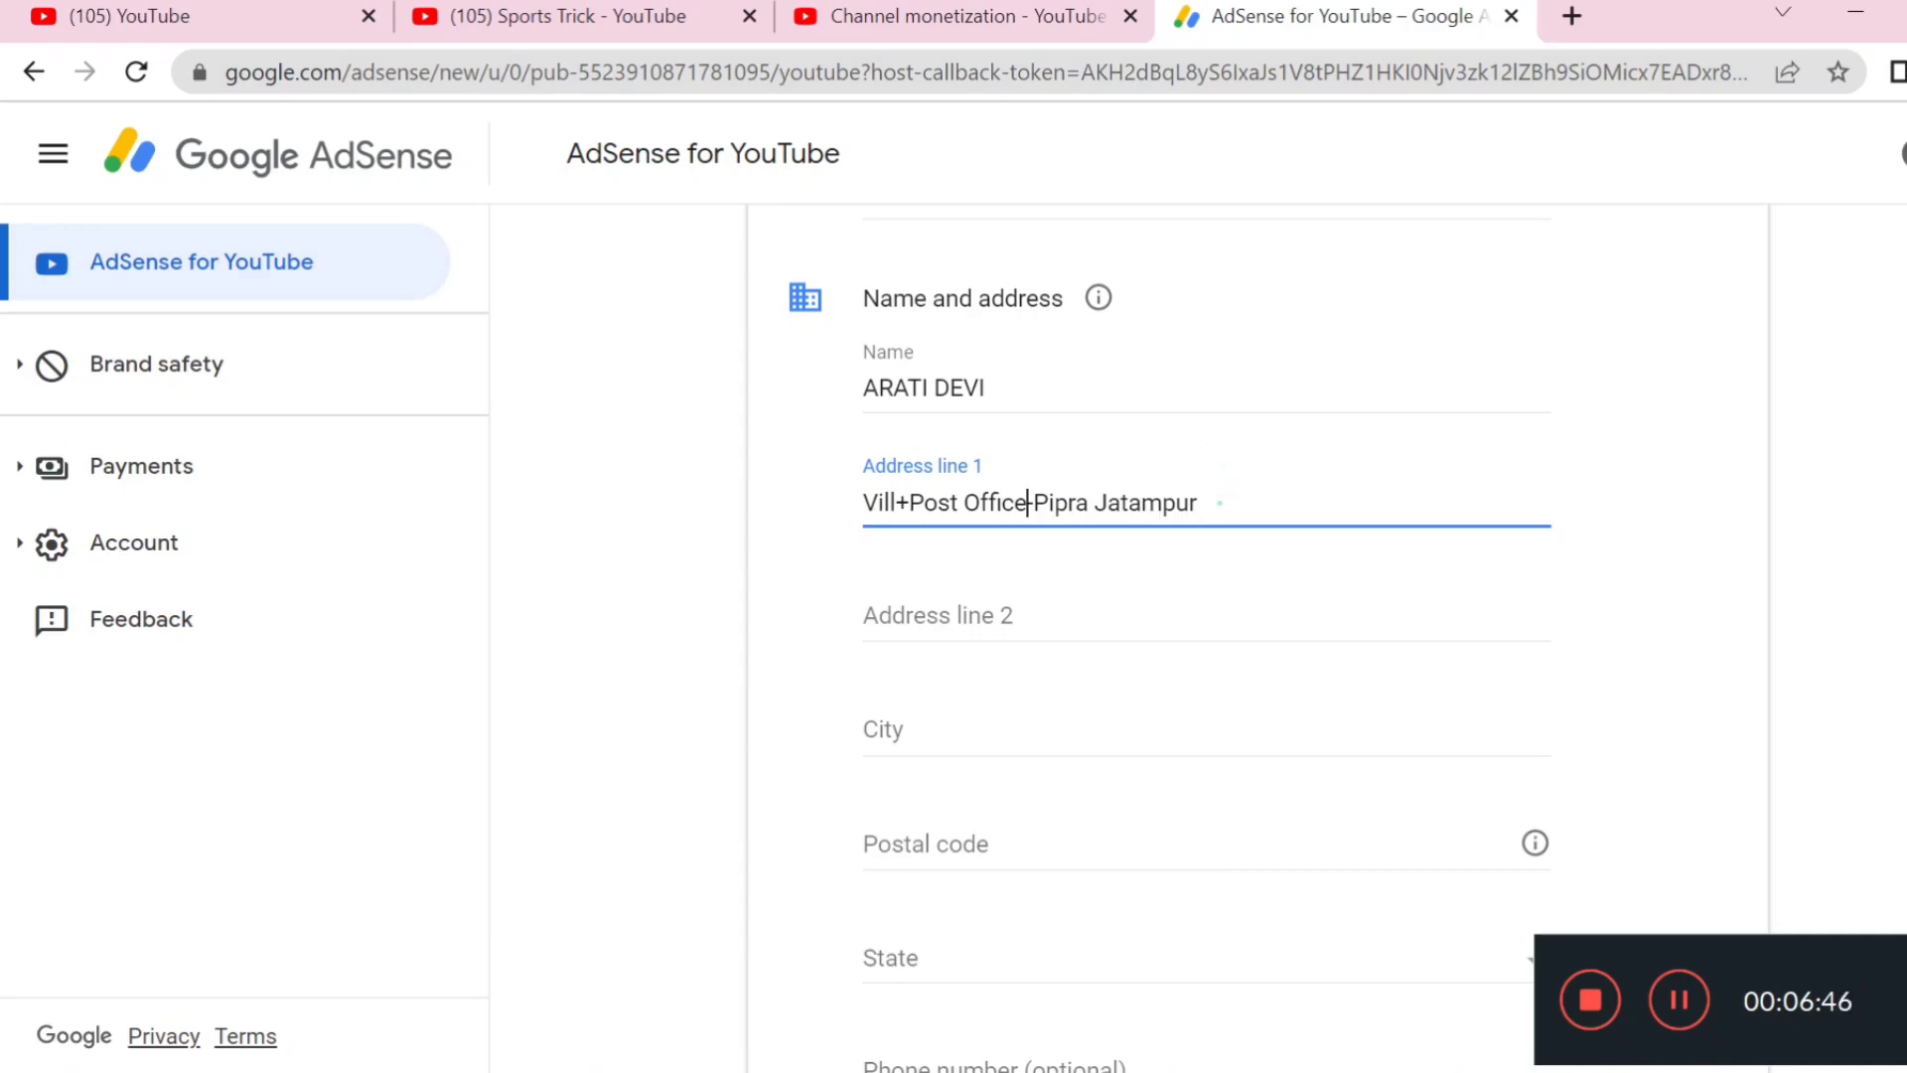
left_click(1217, 501)
type(",")
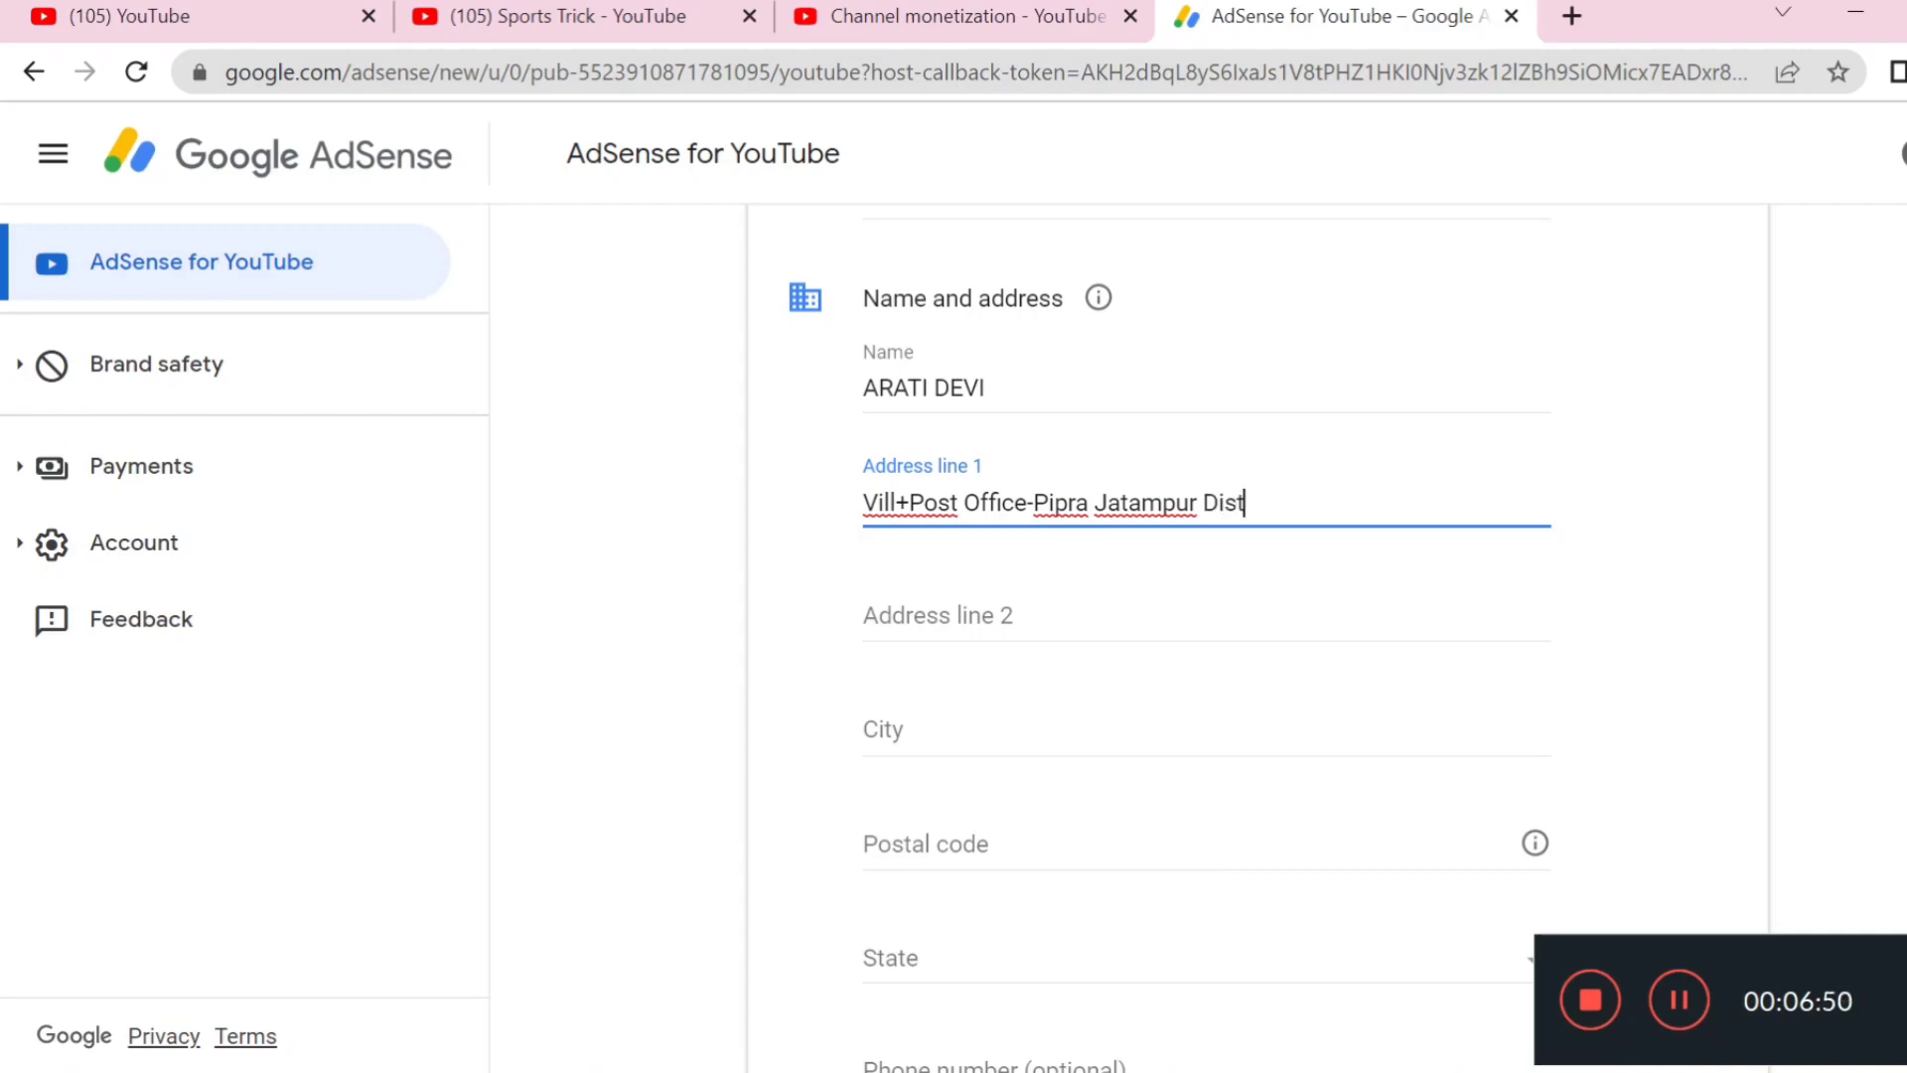
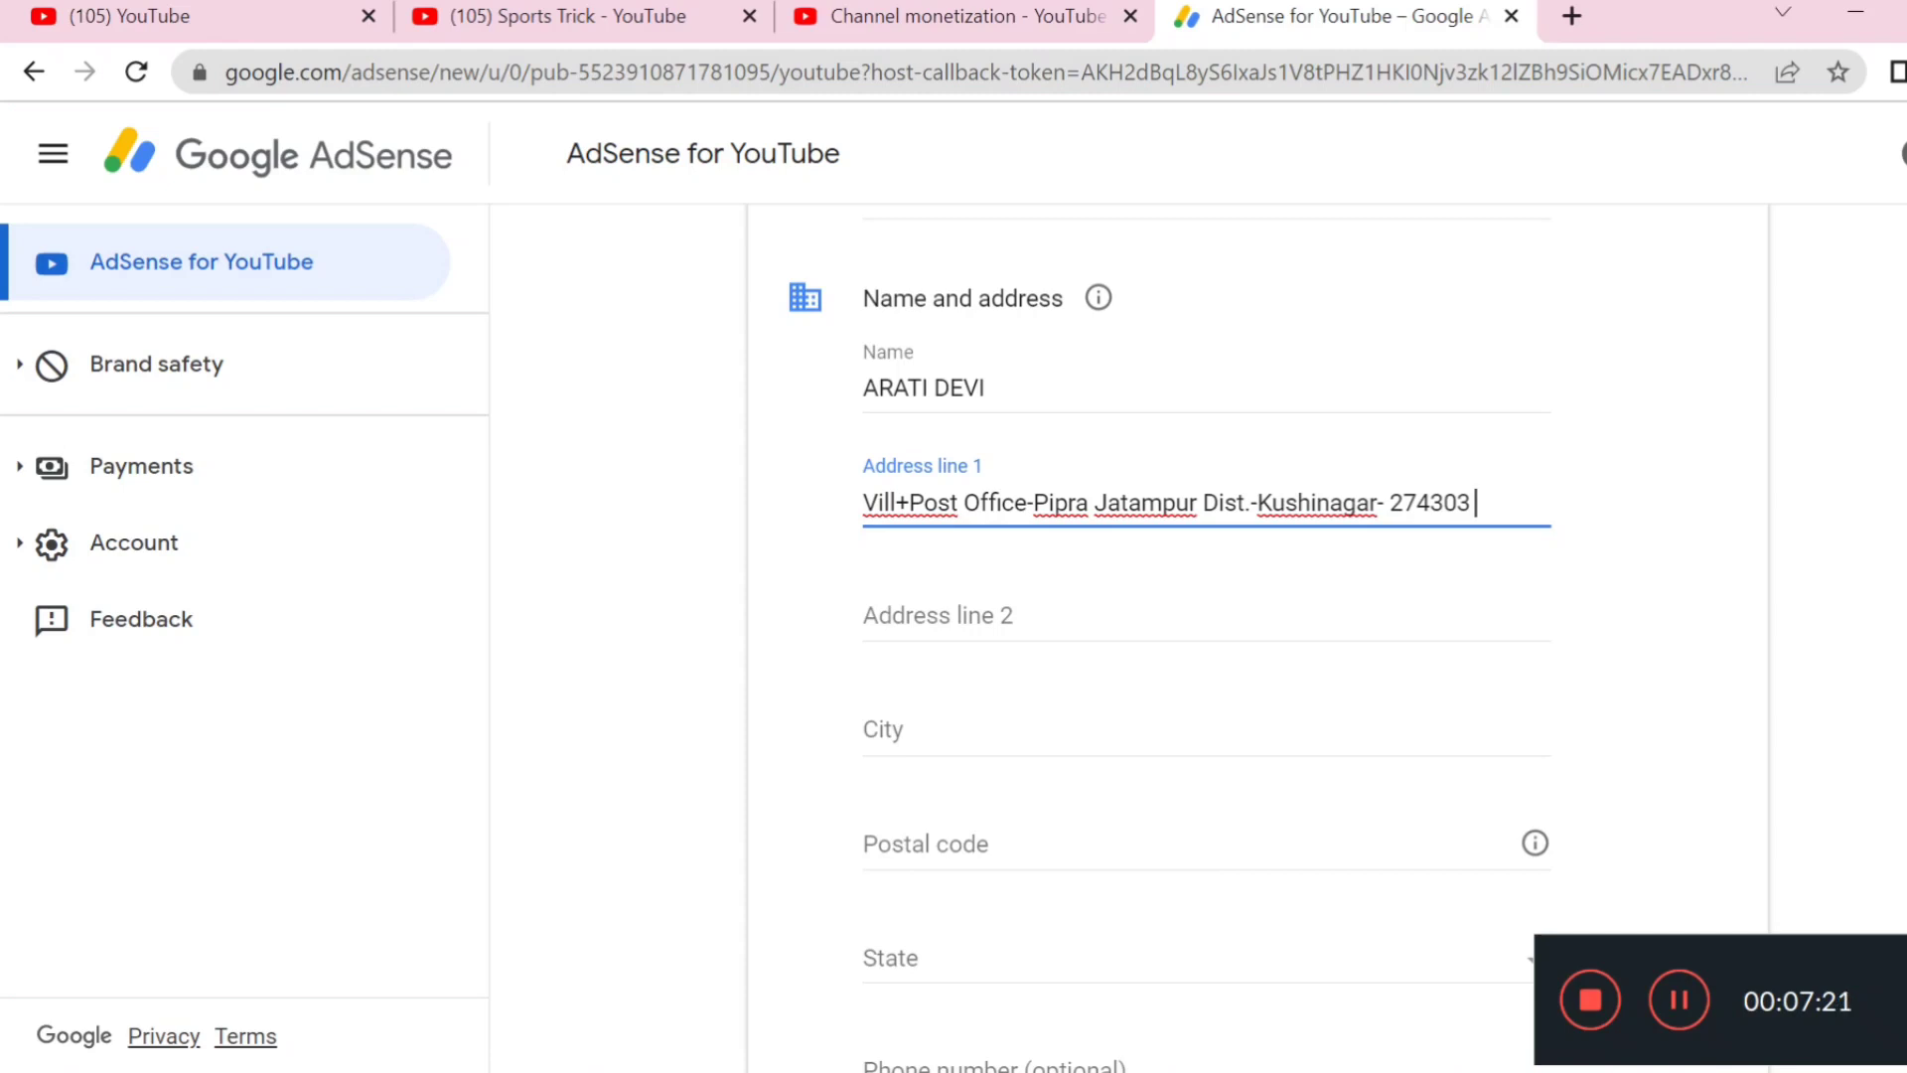
Append the mobile number after the PIN code in Address line 1
type("Mob. No")
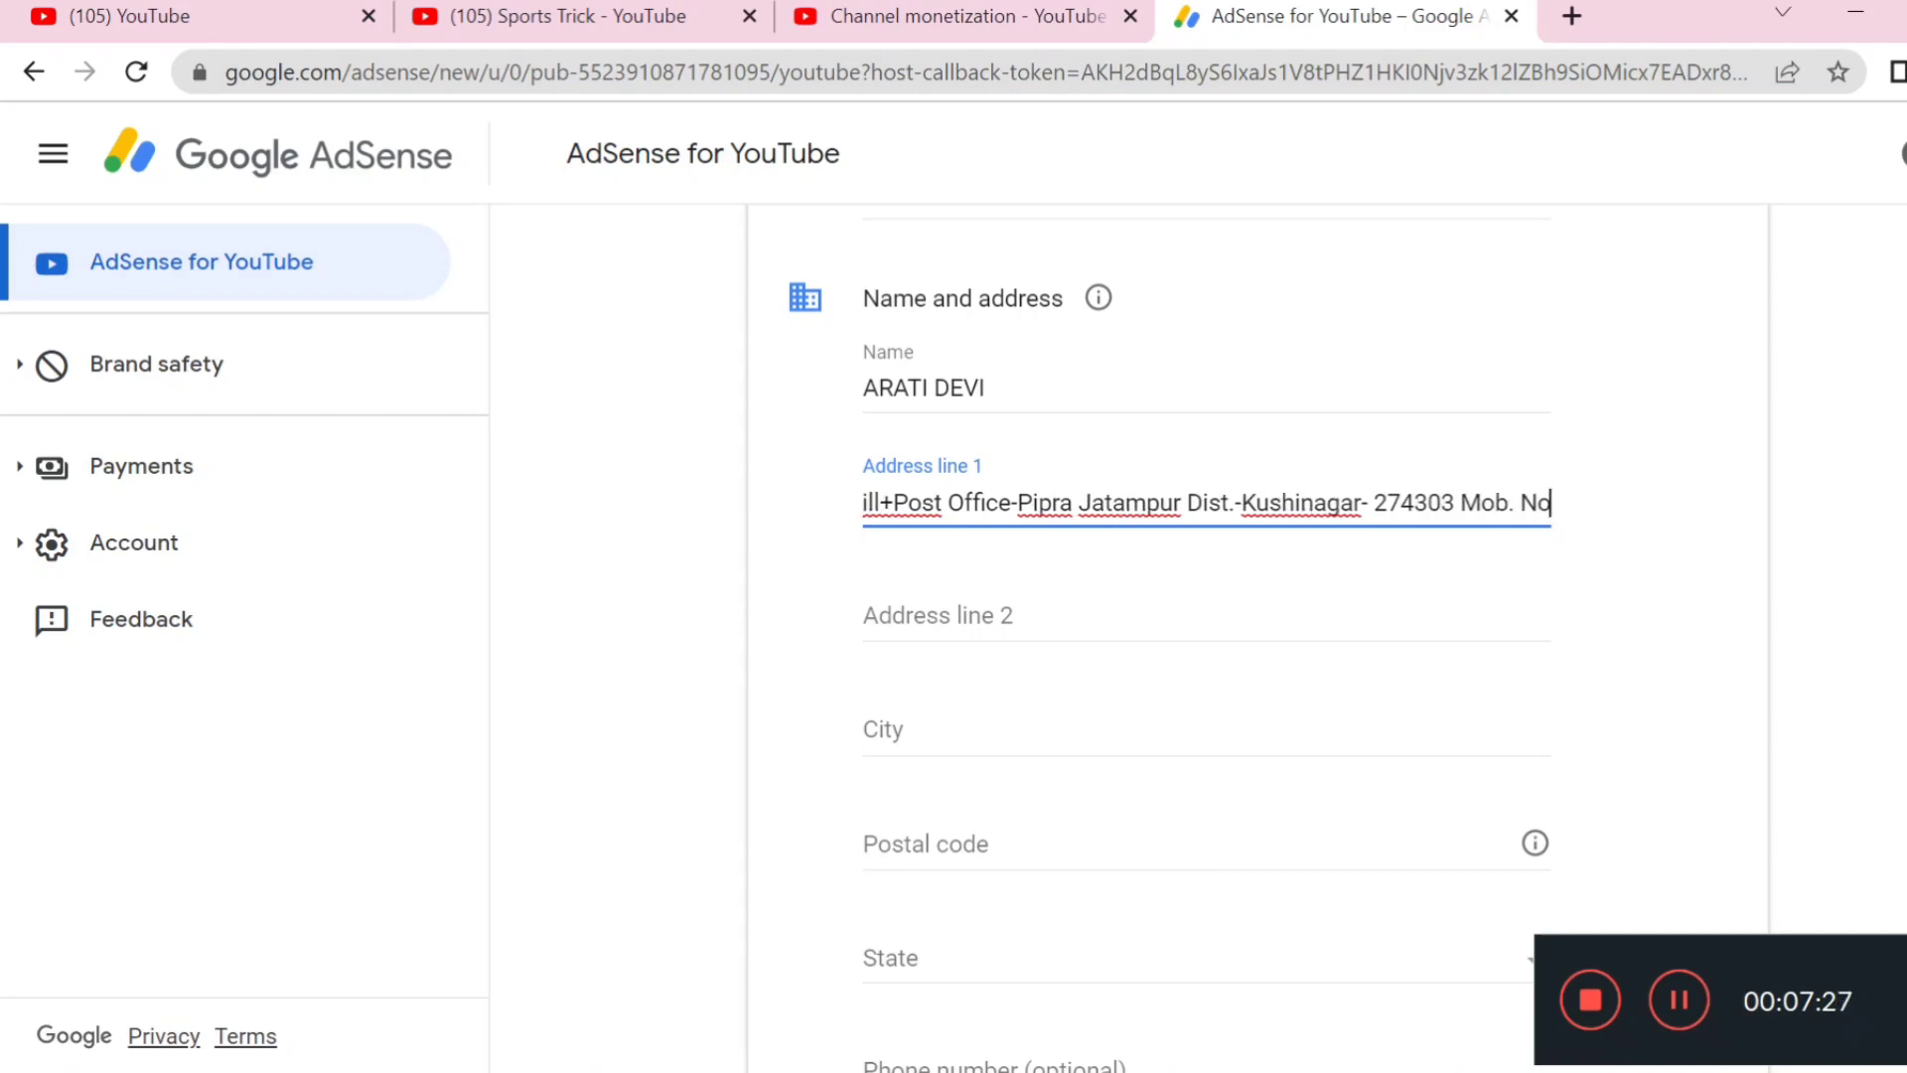
type(".-")
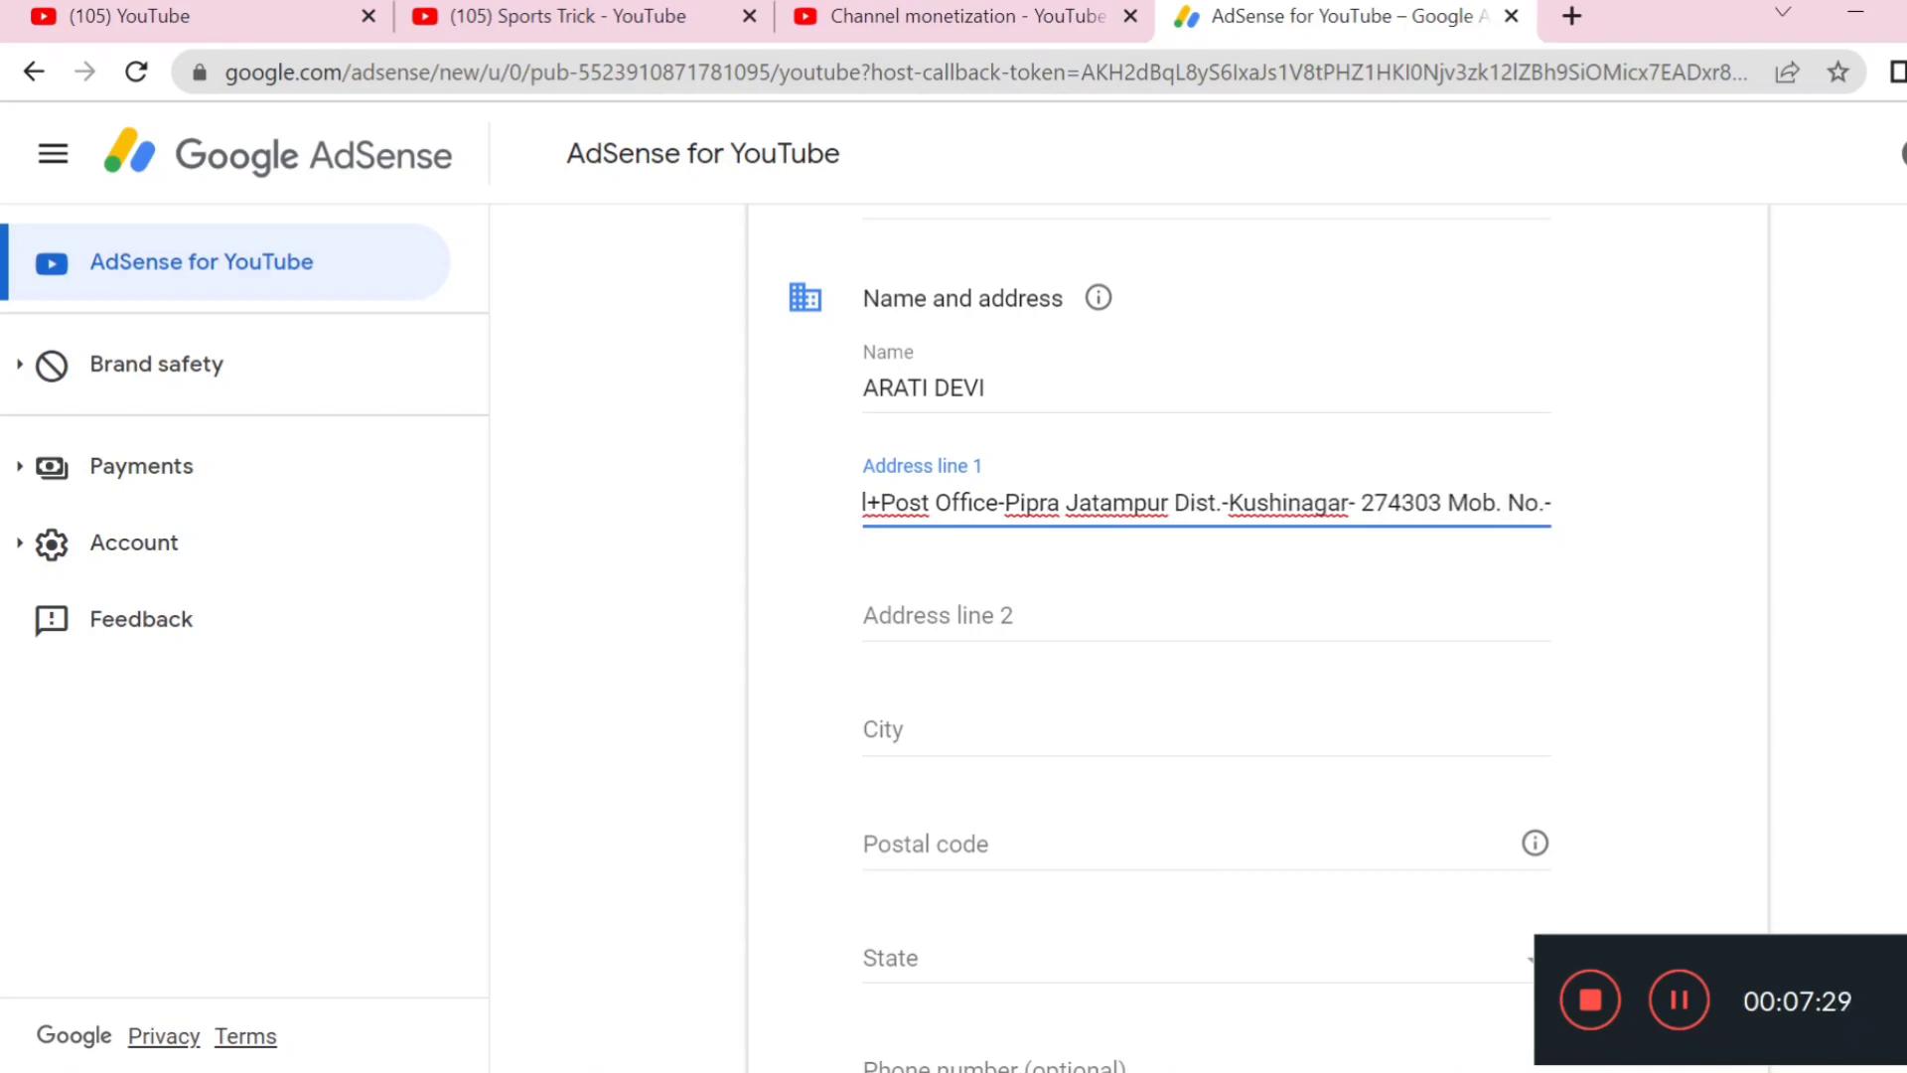
type("6")
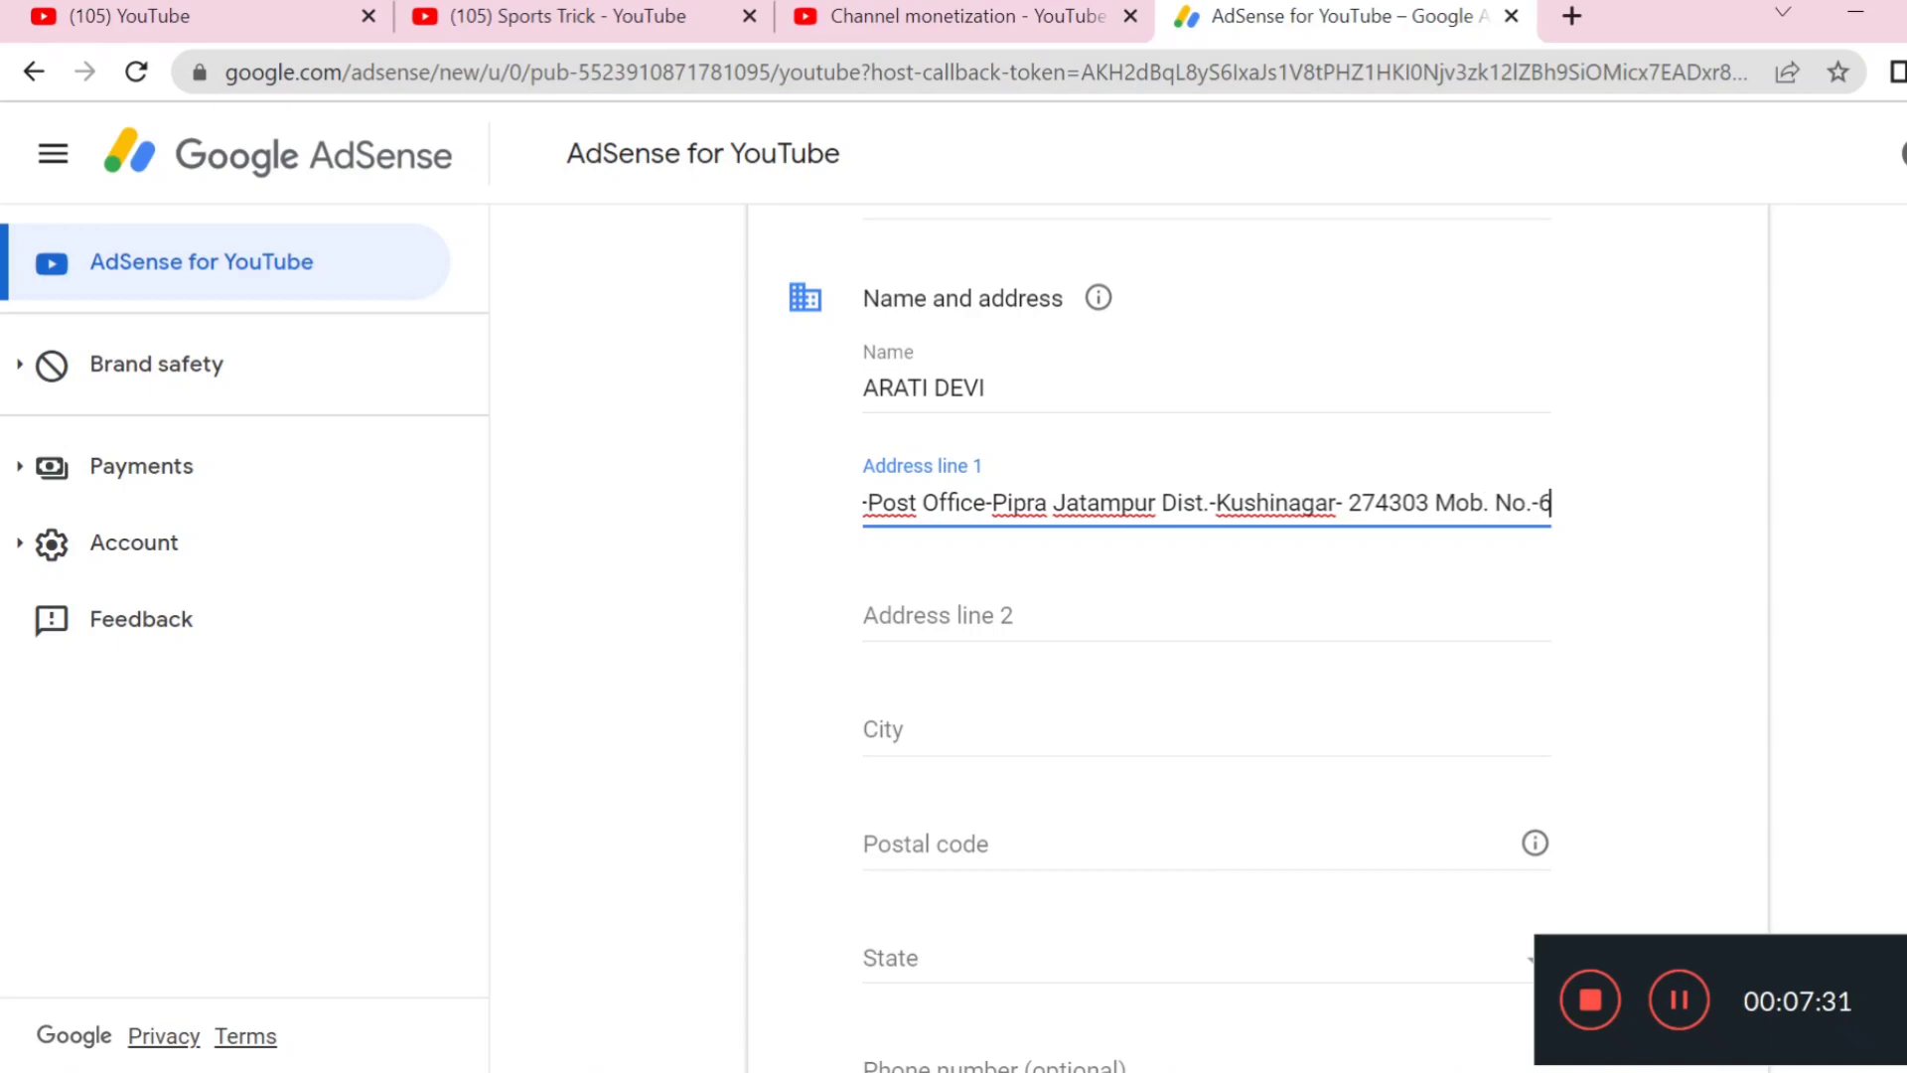
type("3")
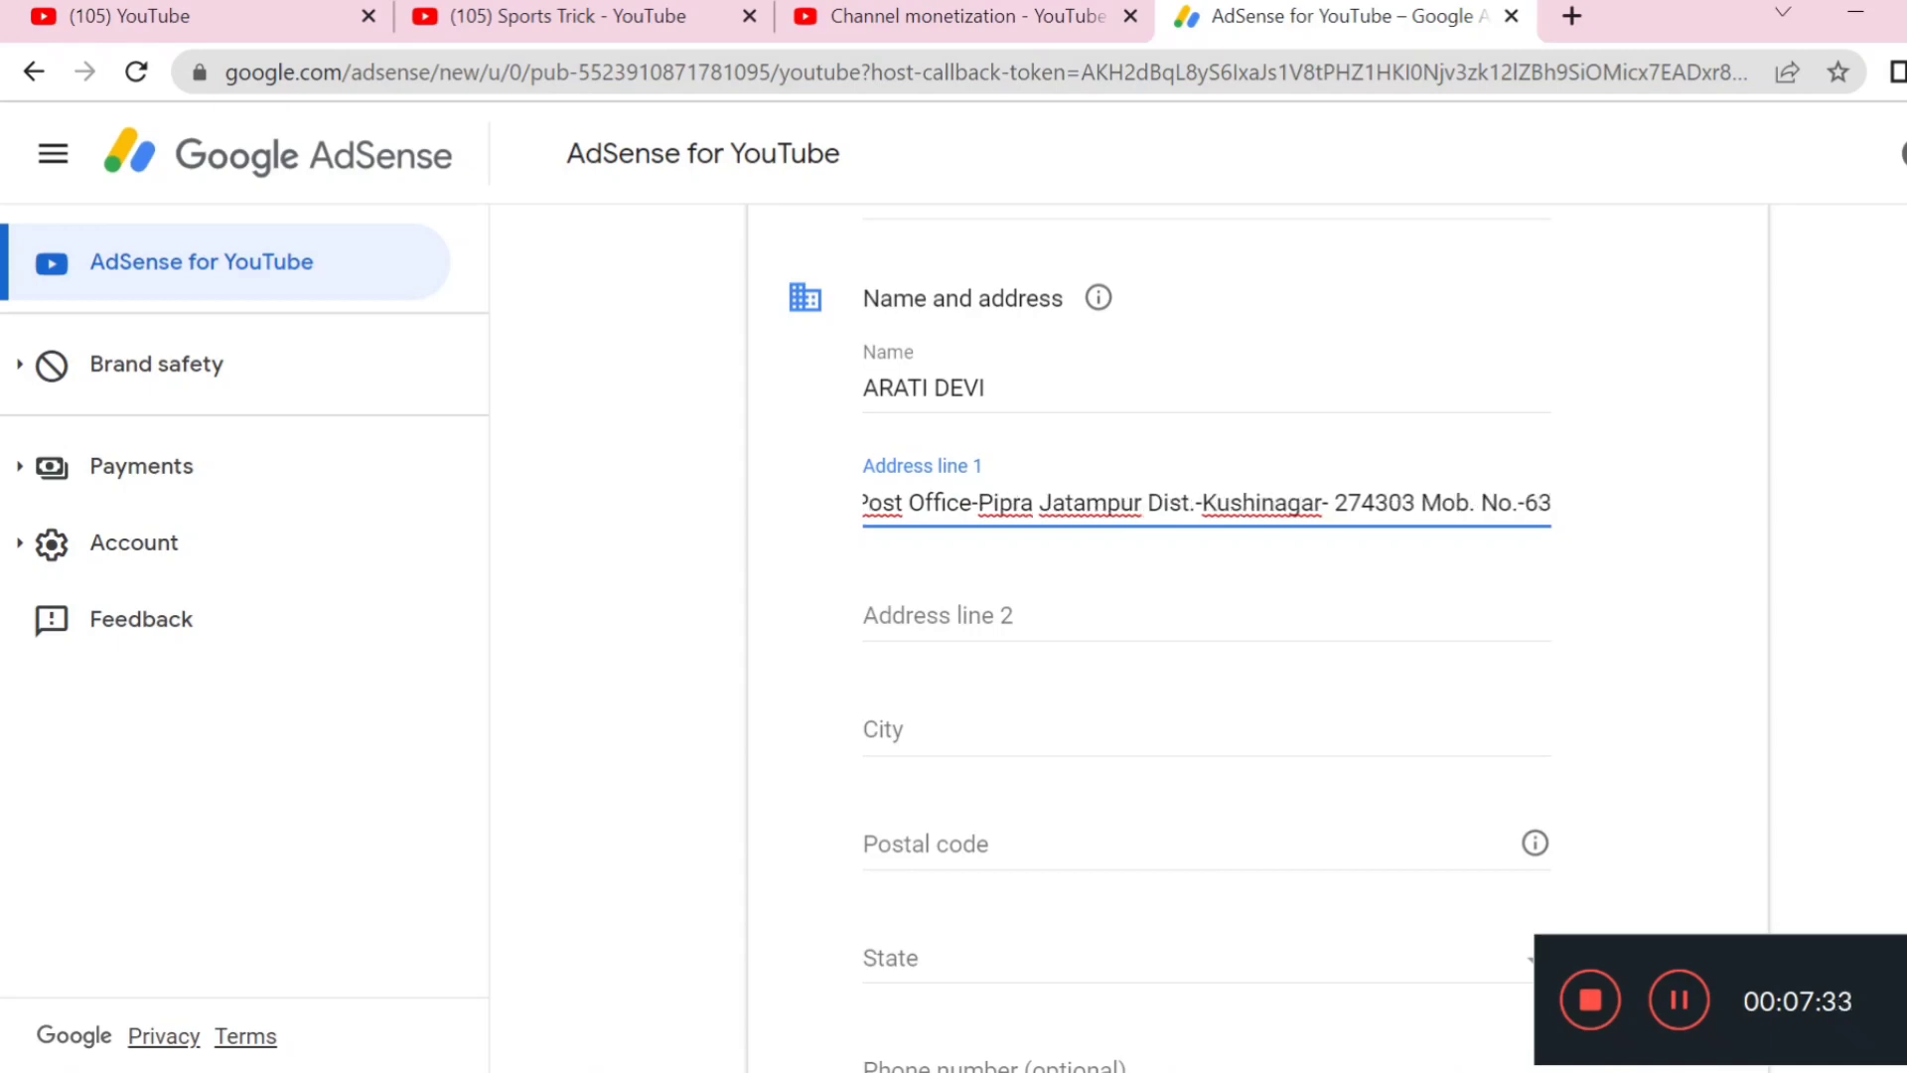
left_click(1349, 600)
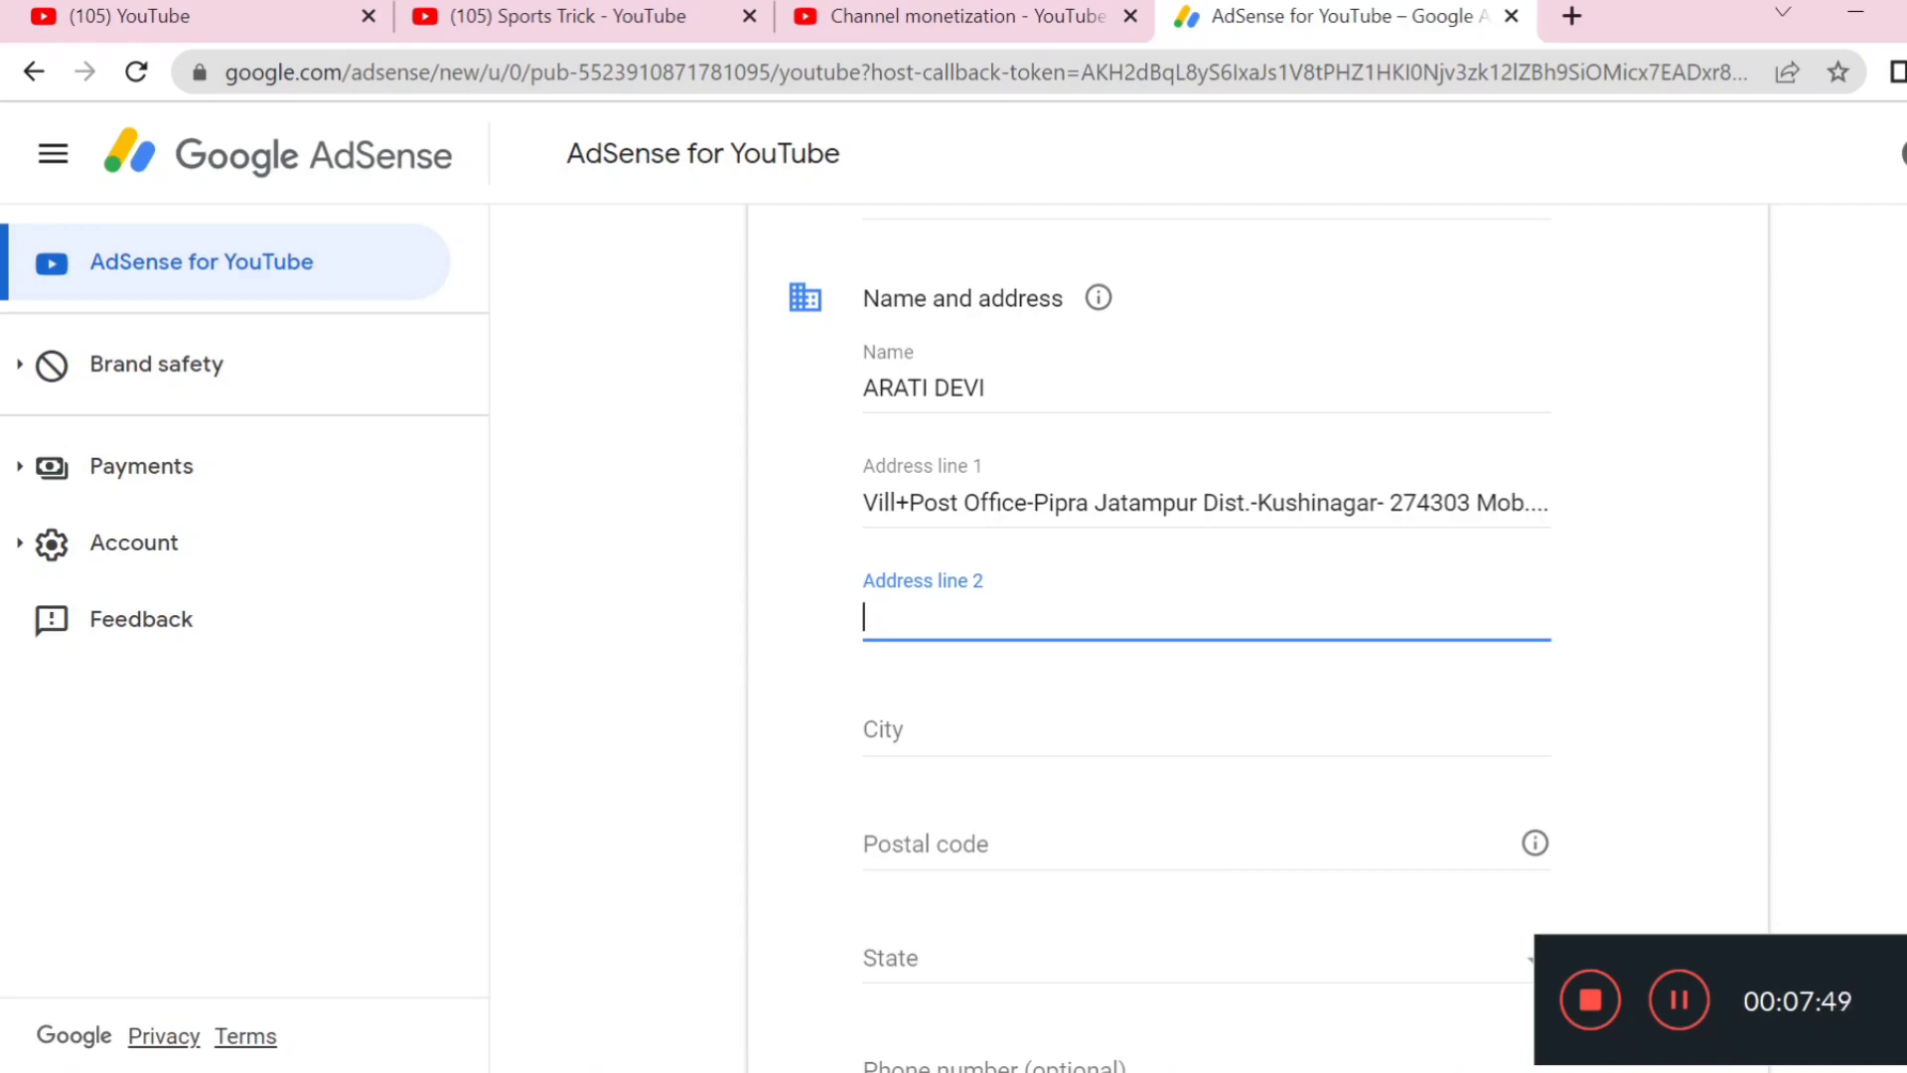
Submit the customer information form and redirect back to YouTube
scroll(1258, 636, "down", 3)
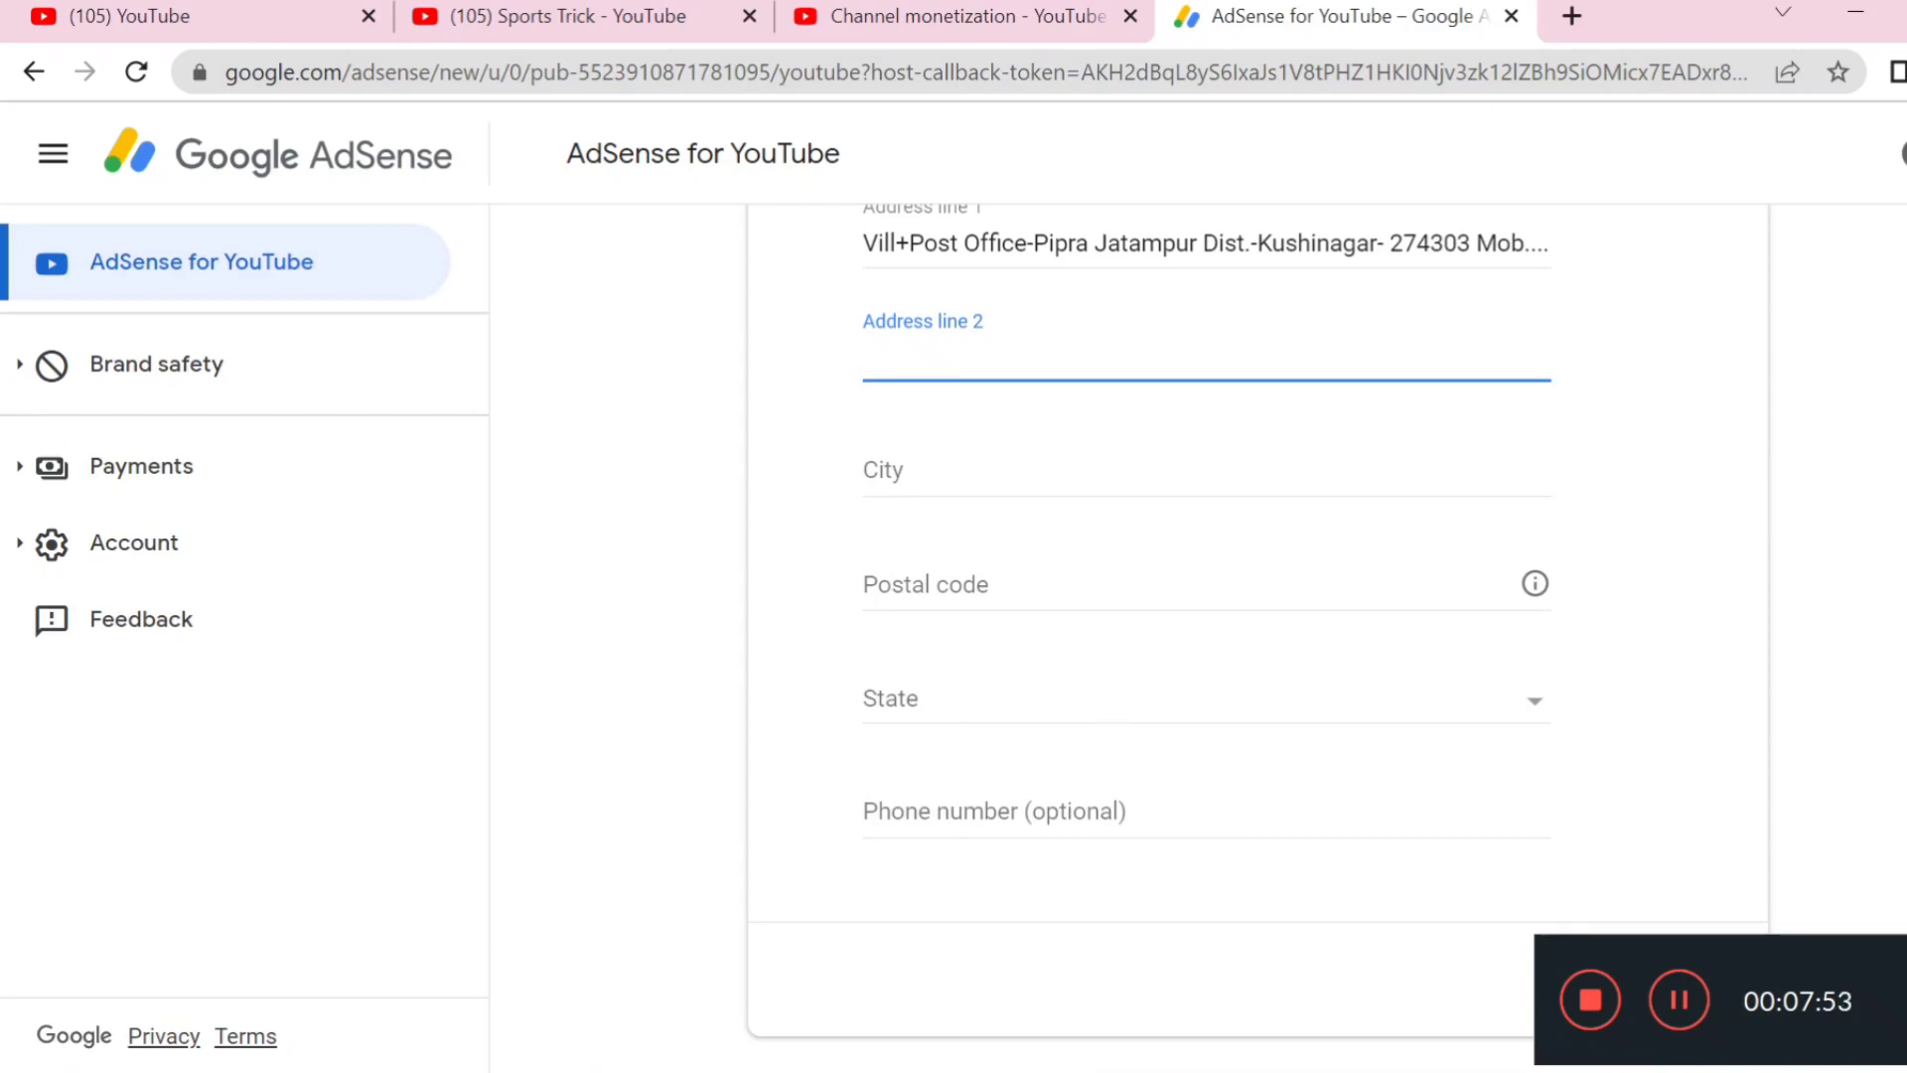
left_click_drag(1746, 958, 1758, 785)
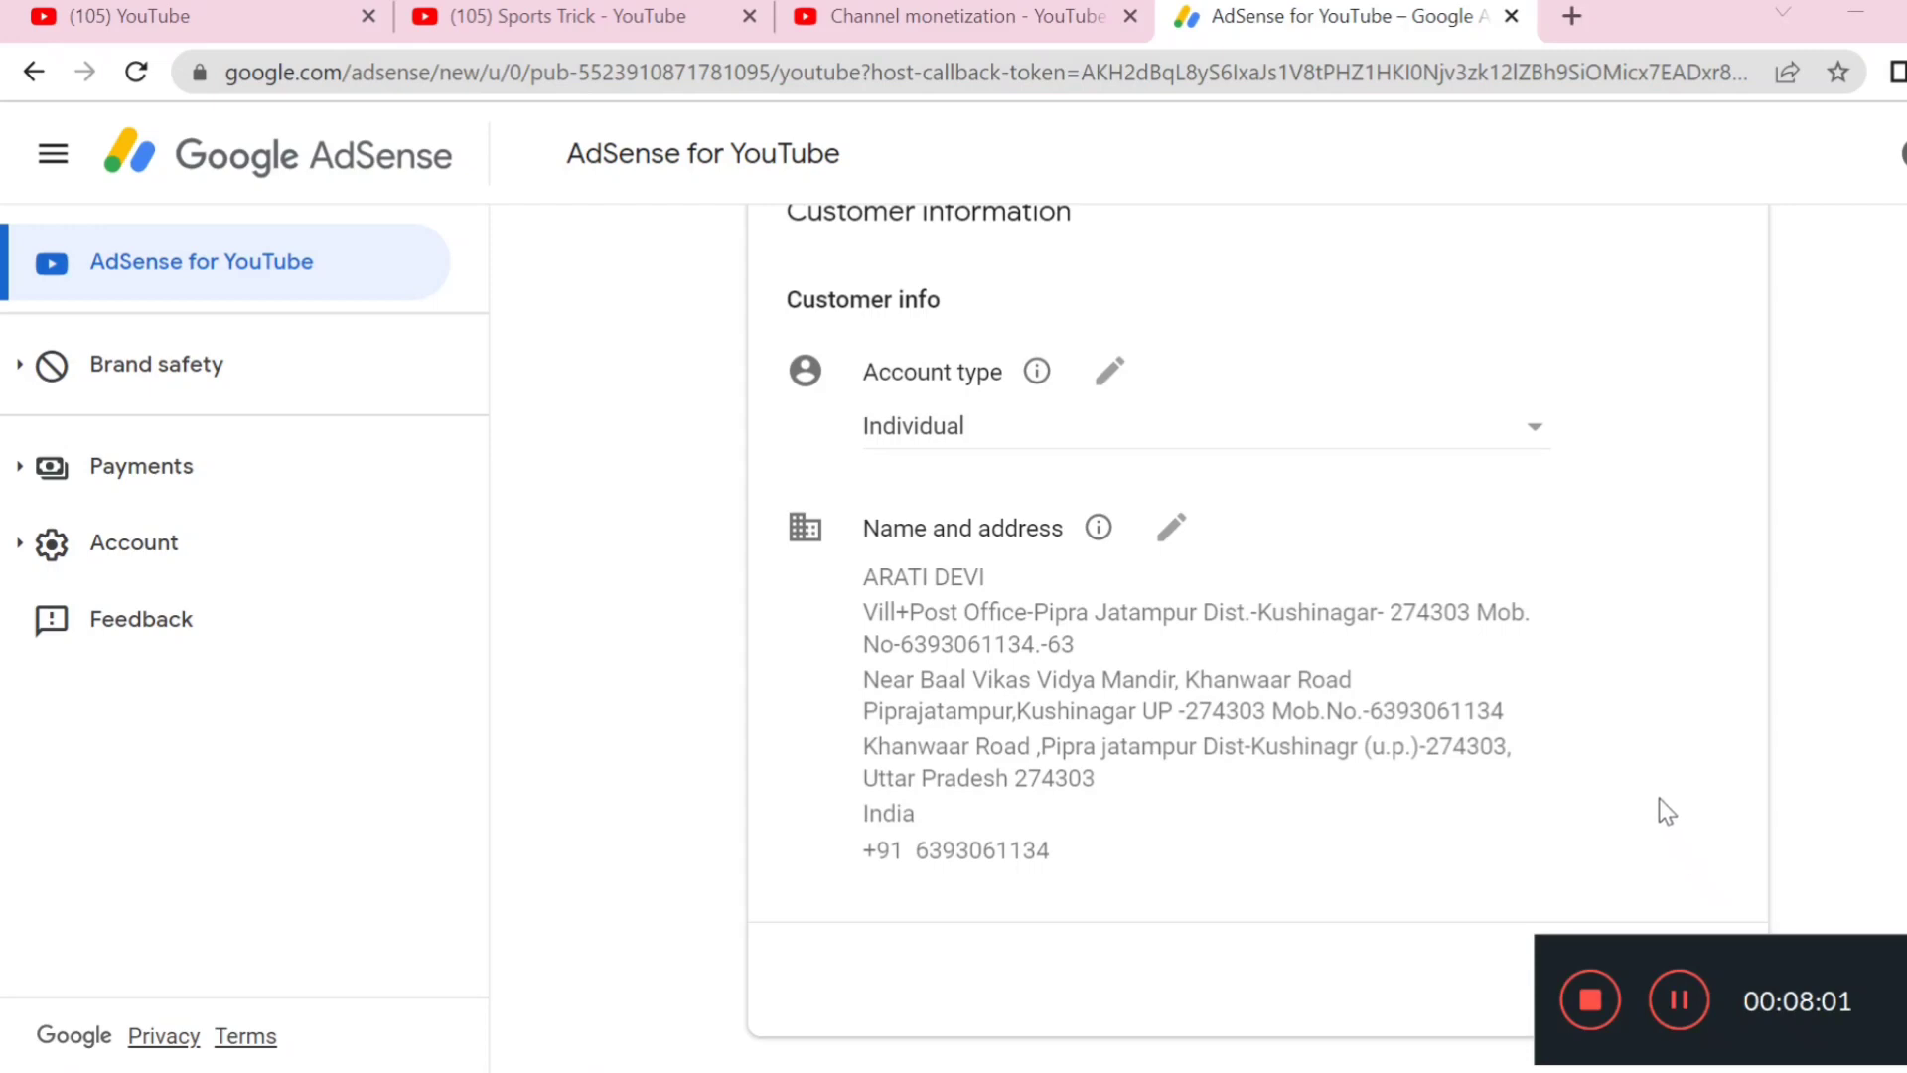
scroll(1686, 775, "up", 1)
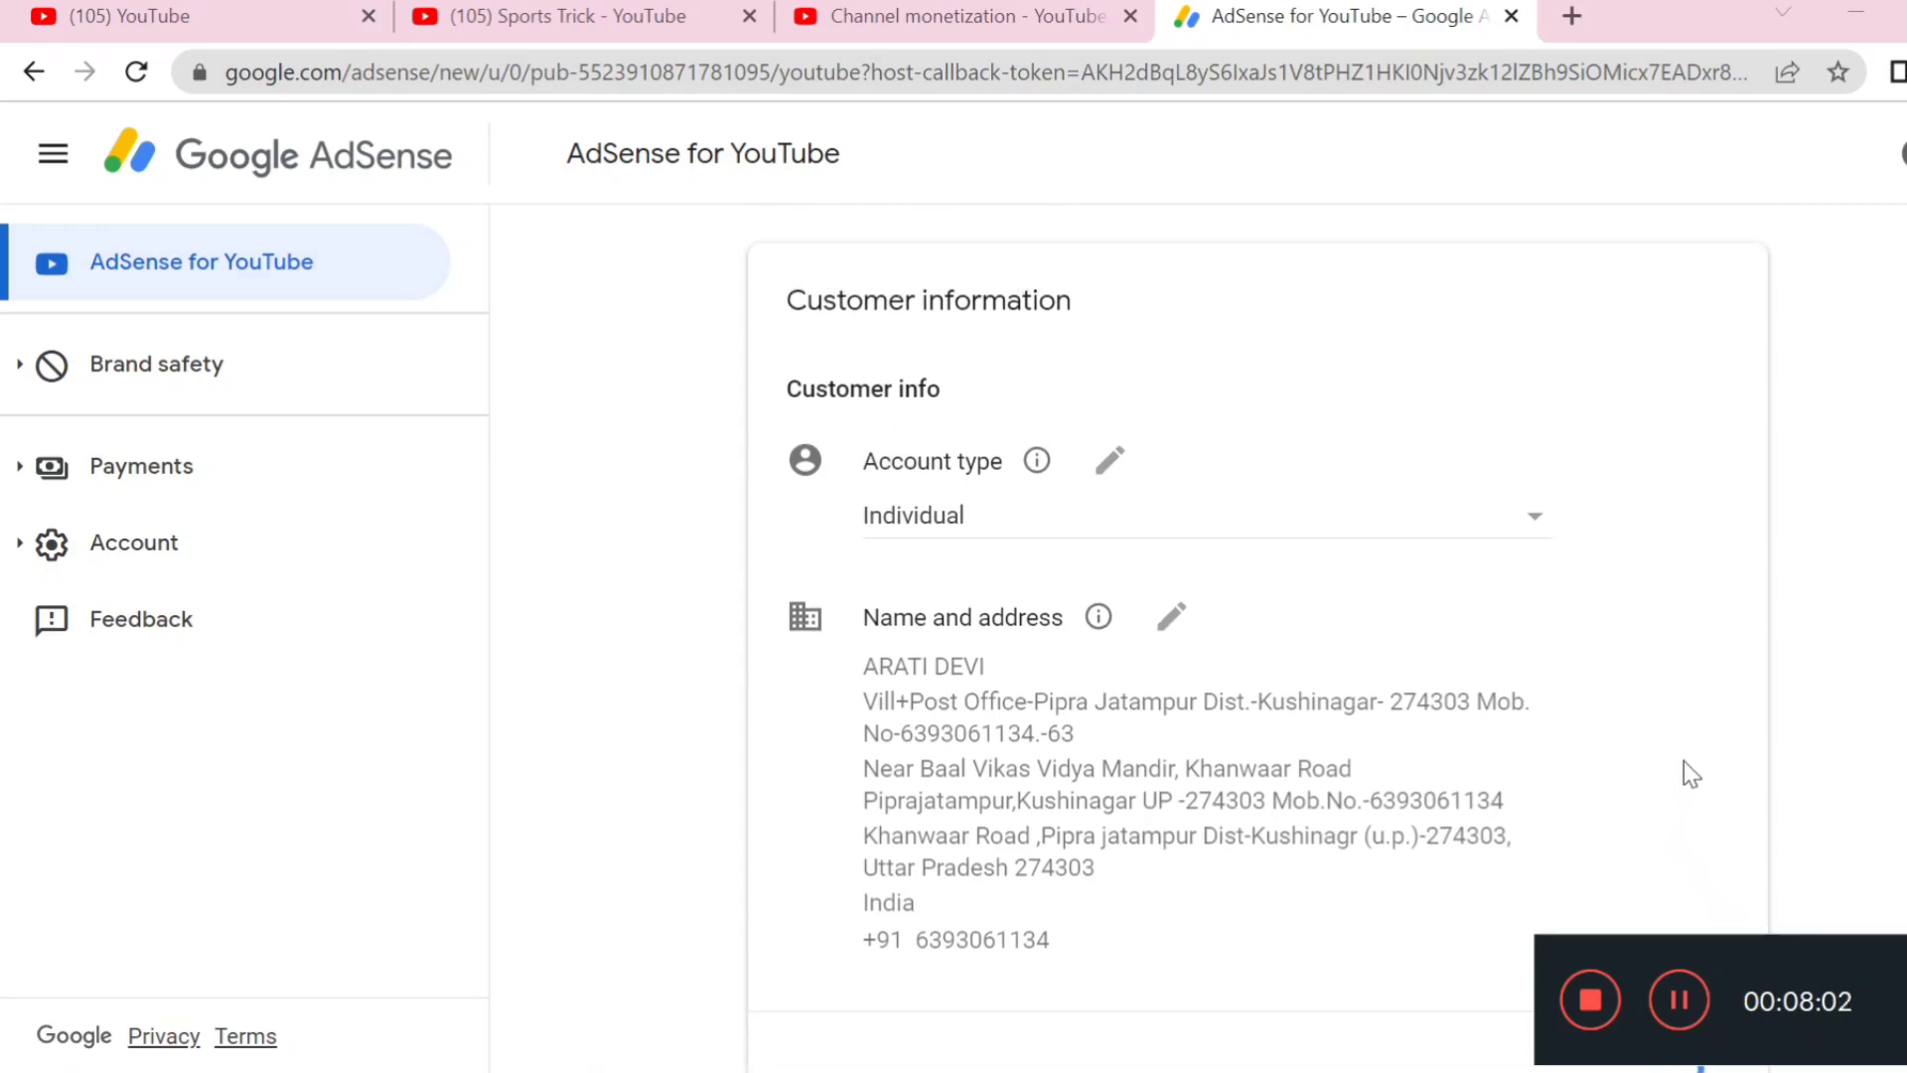
scroll(1684, 761, "down", 1)
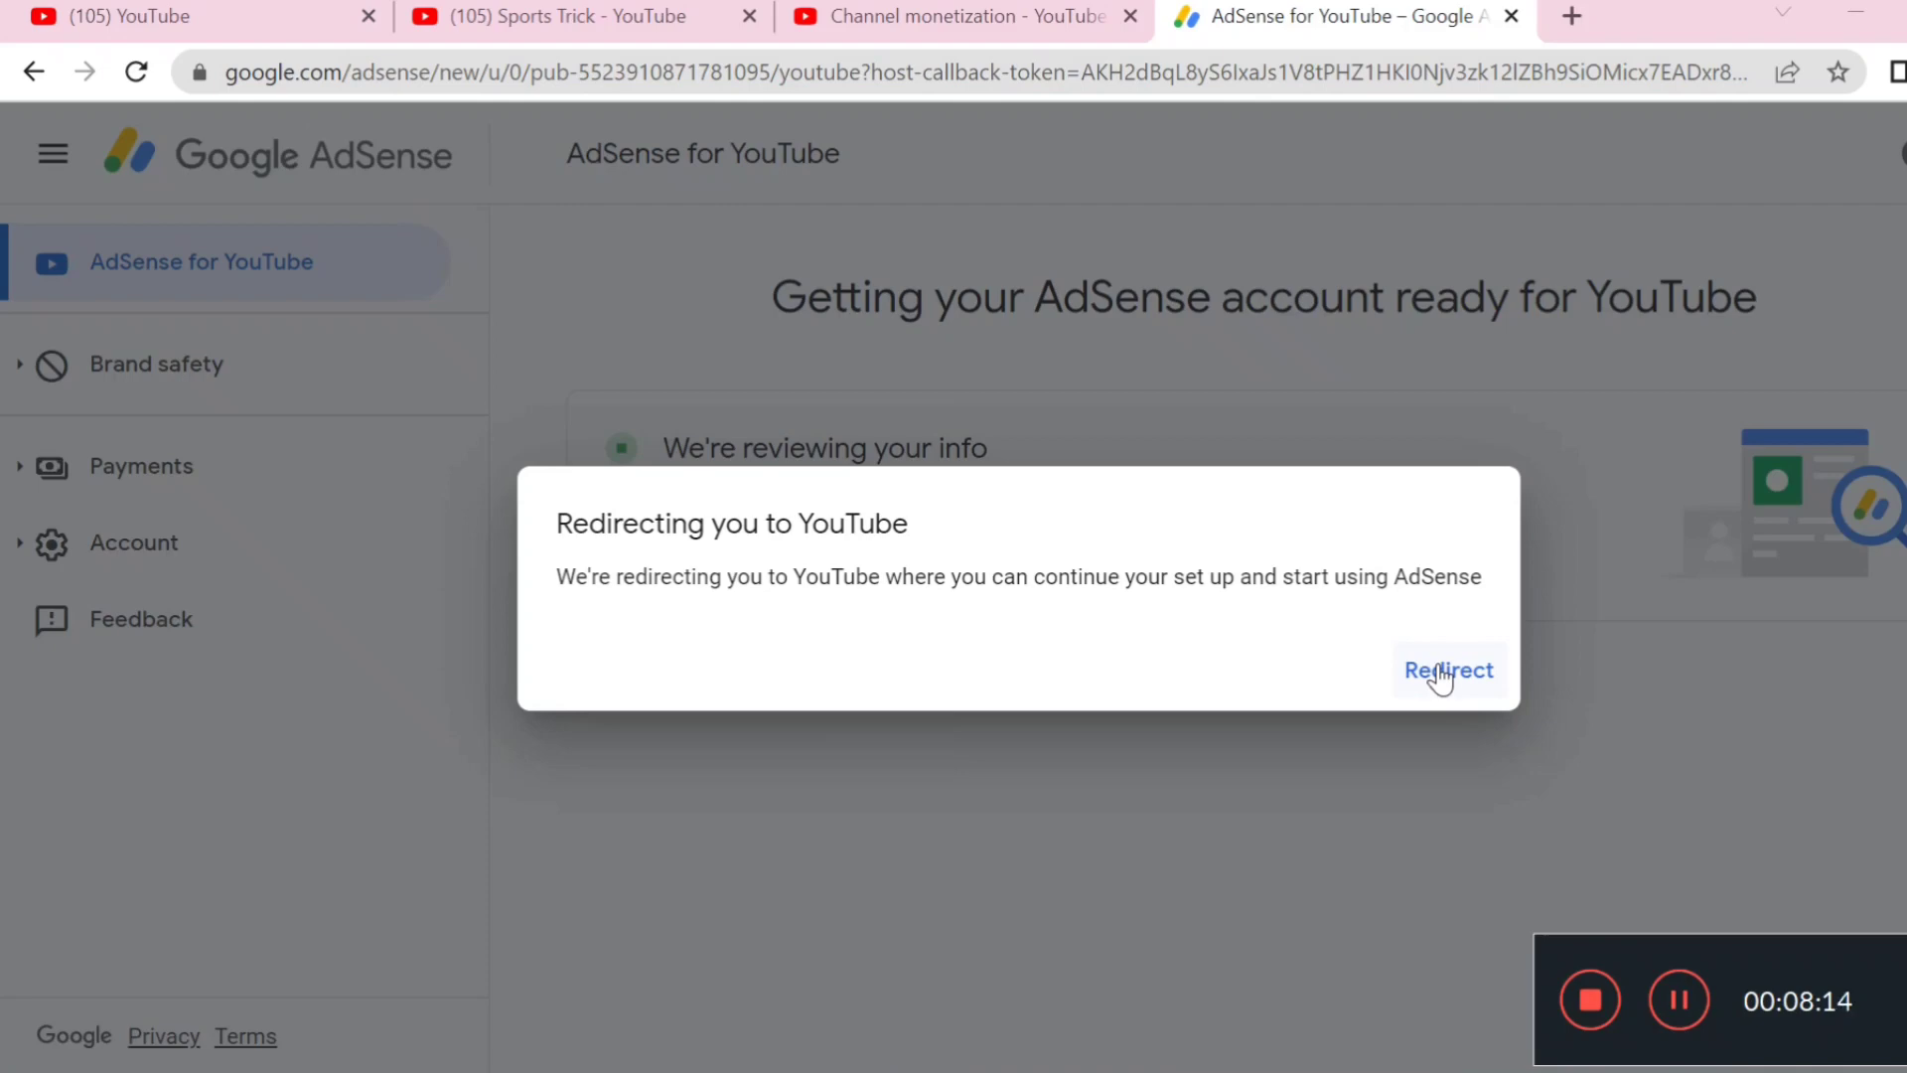
left_click(1442, 676)
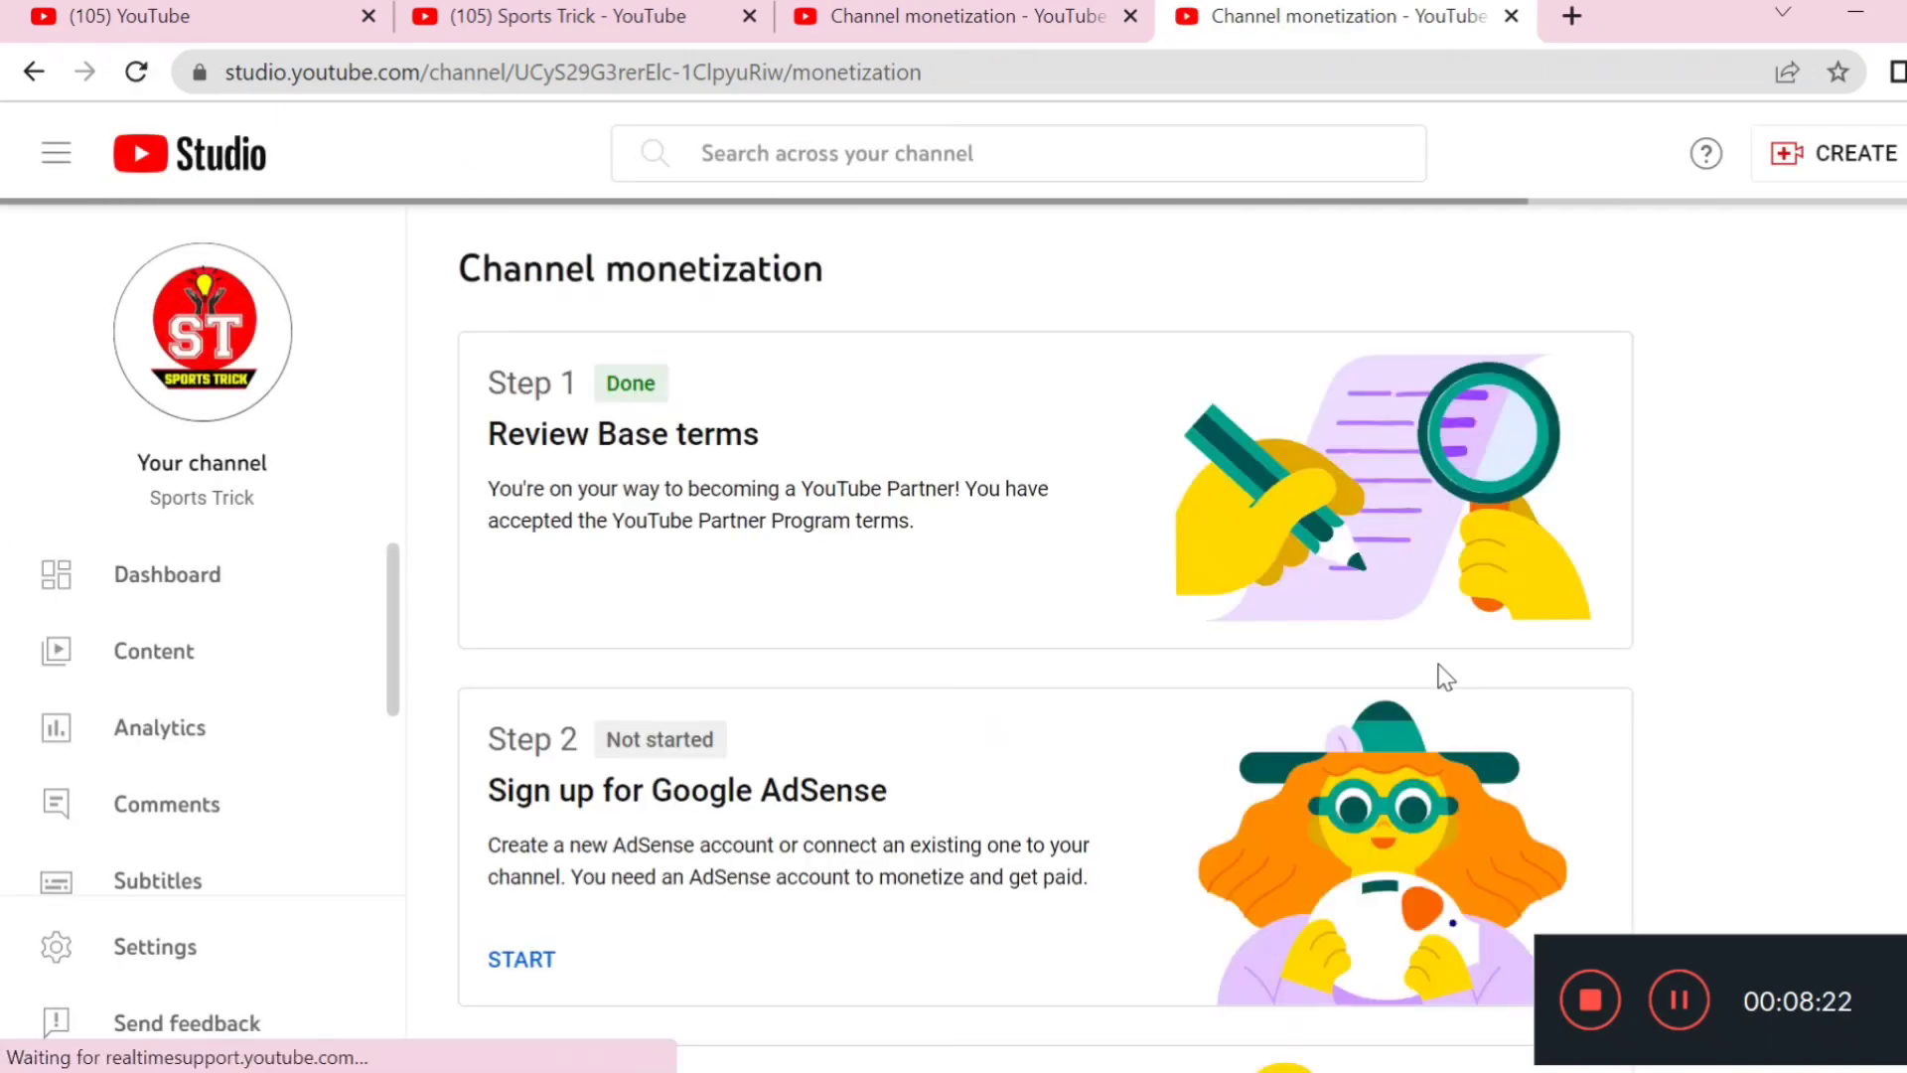
Scroll the Channel monetization page to confirm Step 2 AdSense signup reads In progress
scroll(970, 626, "down", 1)
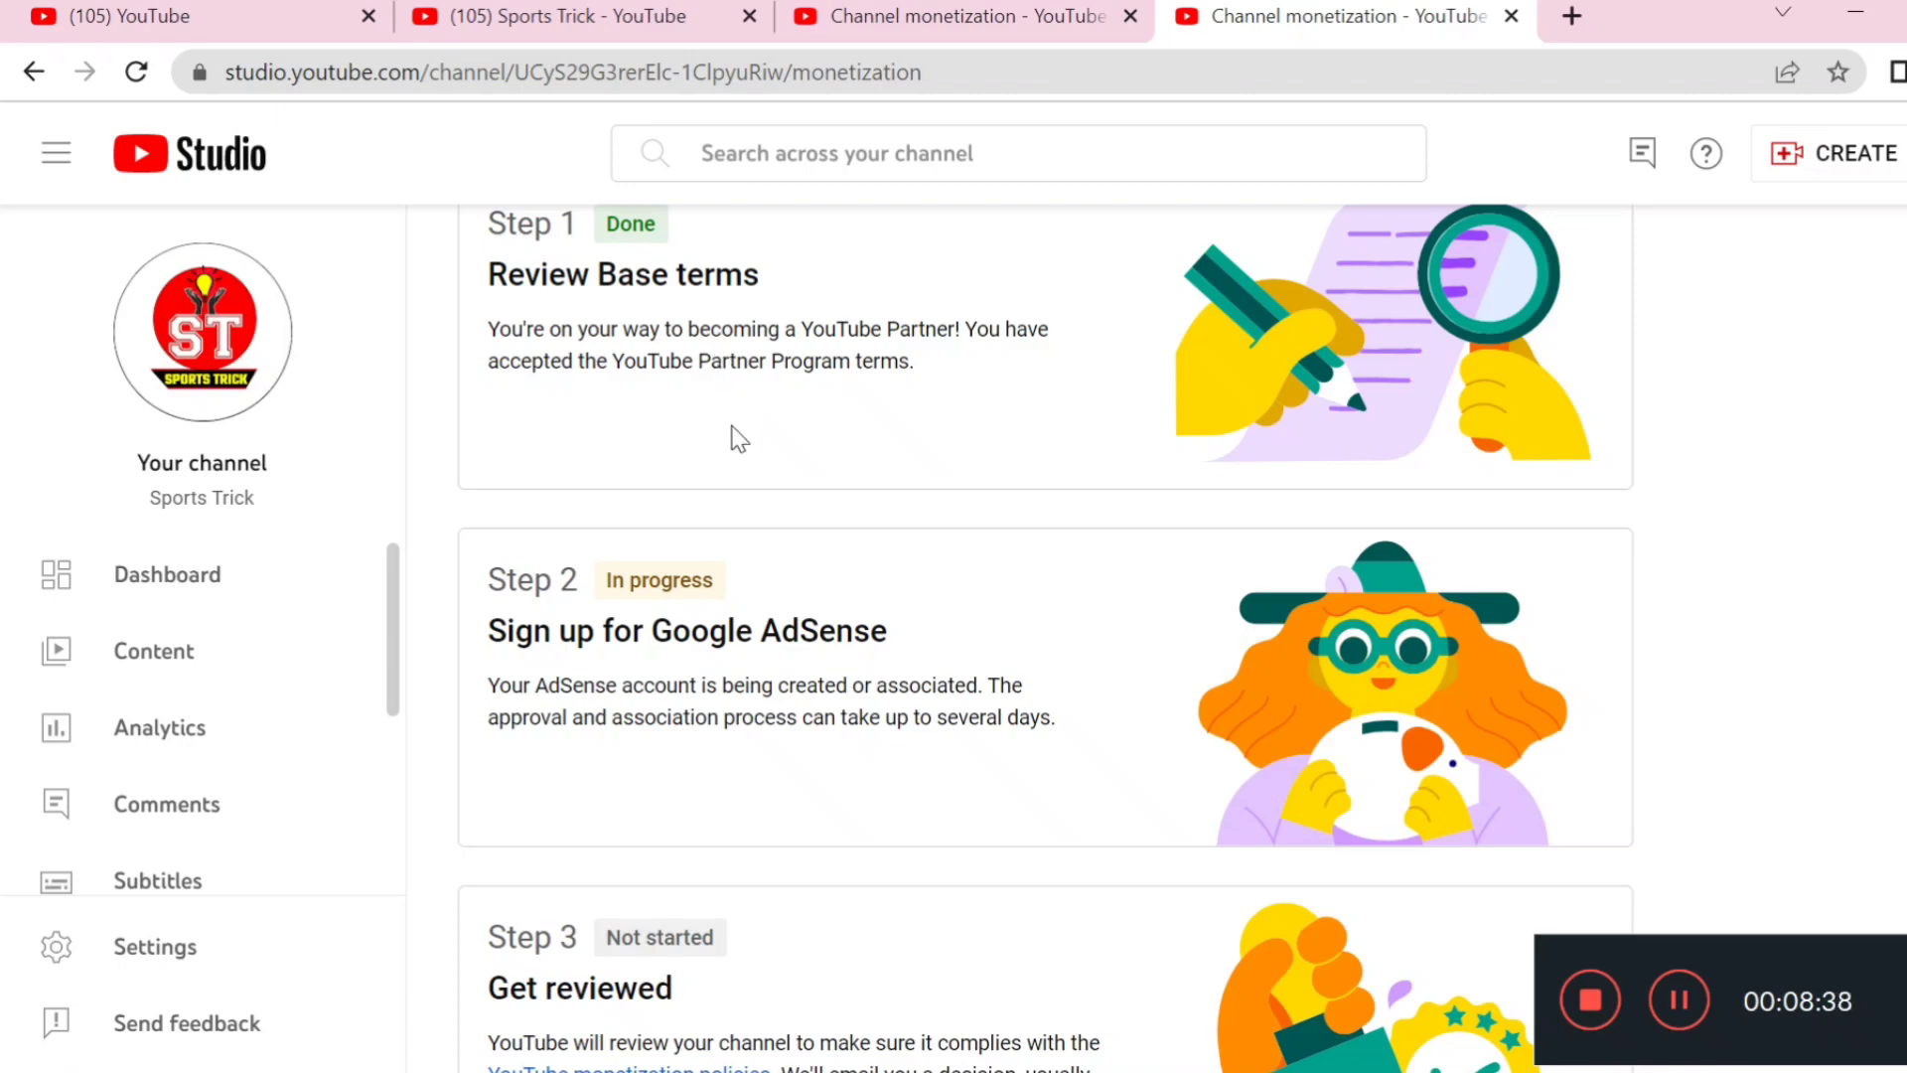
scroll(732, 434, "down", 2)
scroll(692, 452, "down", 1)
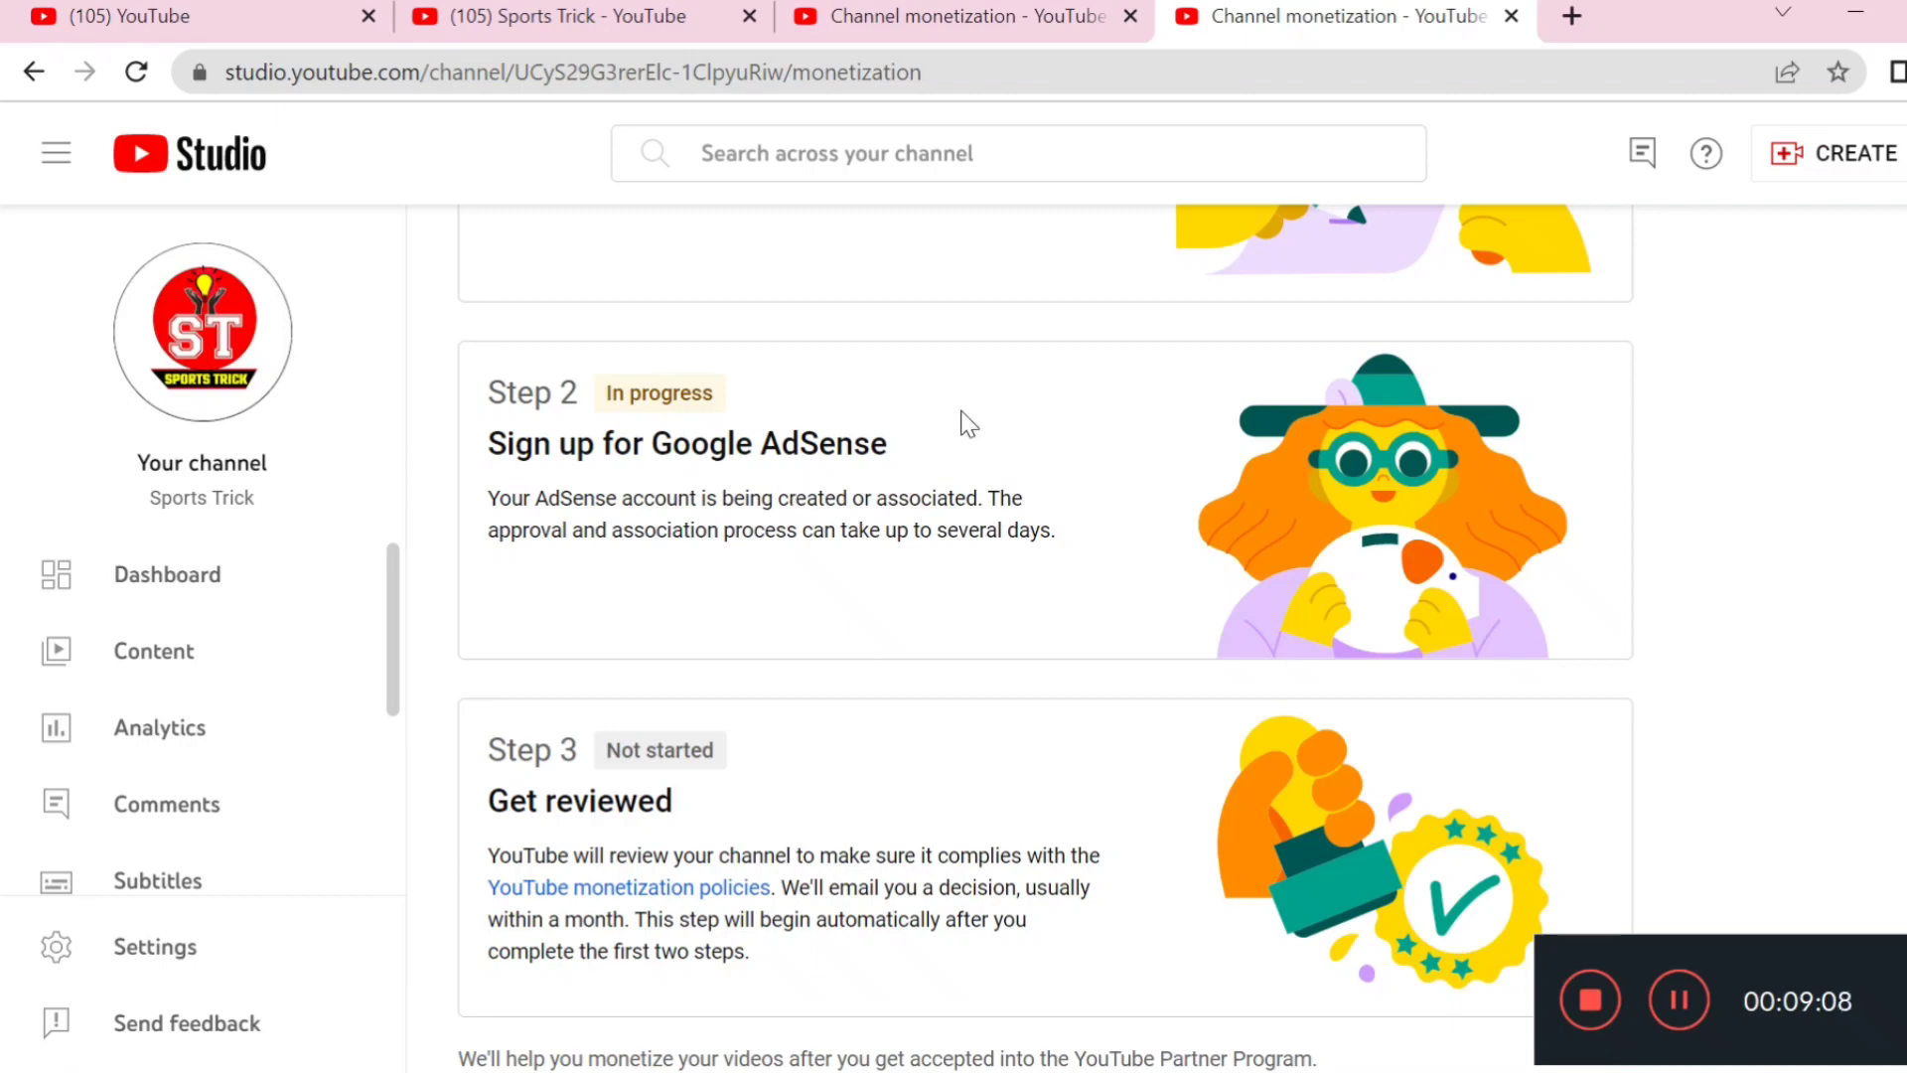
scroll(891, 727, "up", 3)
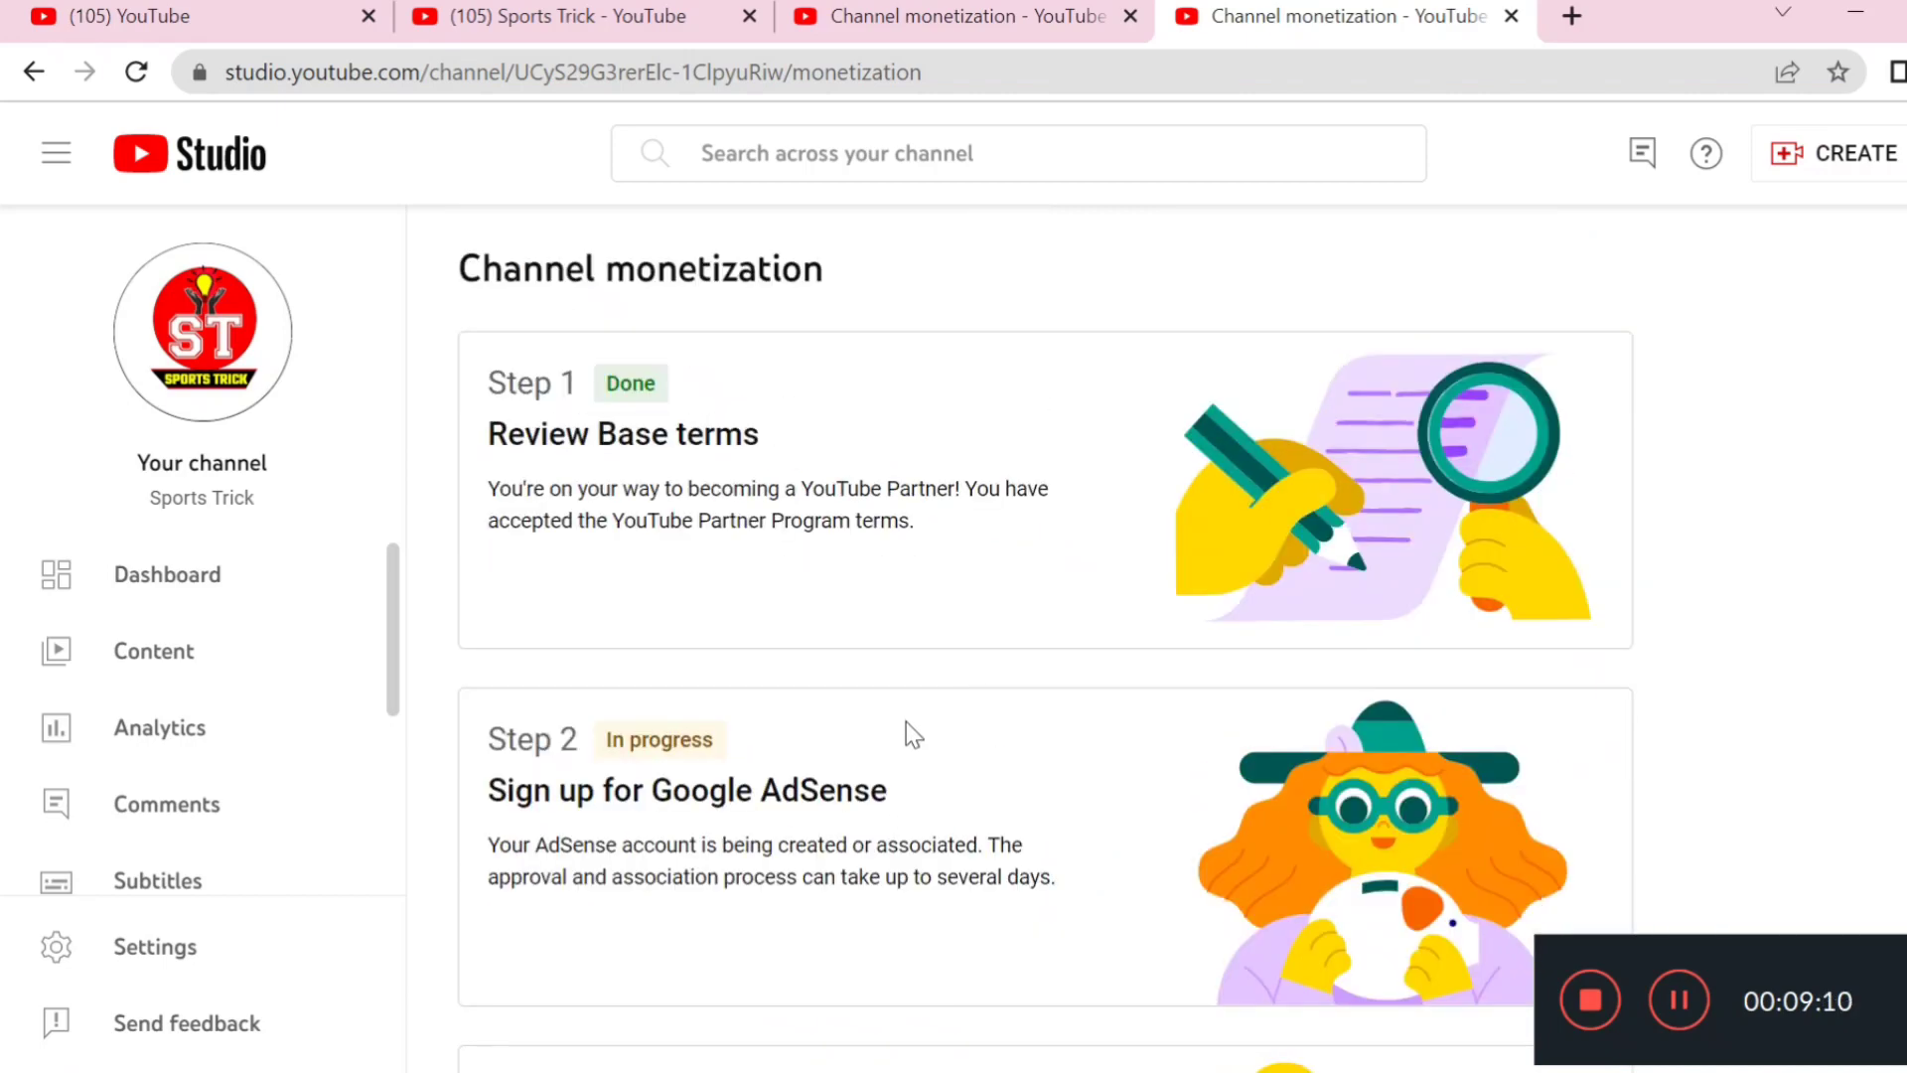
scroll(907, 725, "down", 3)
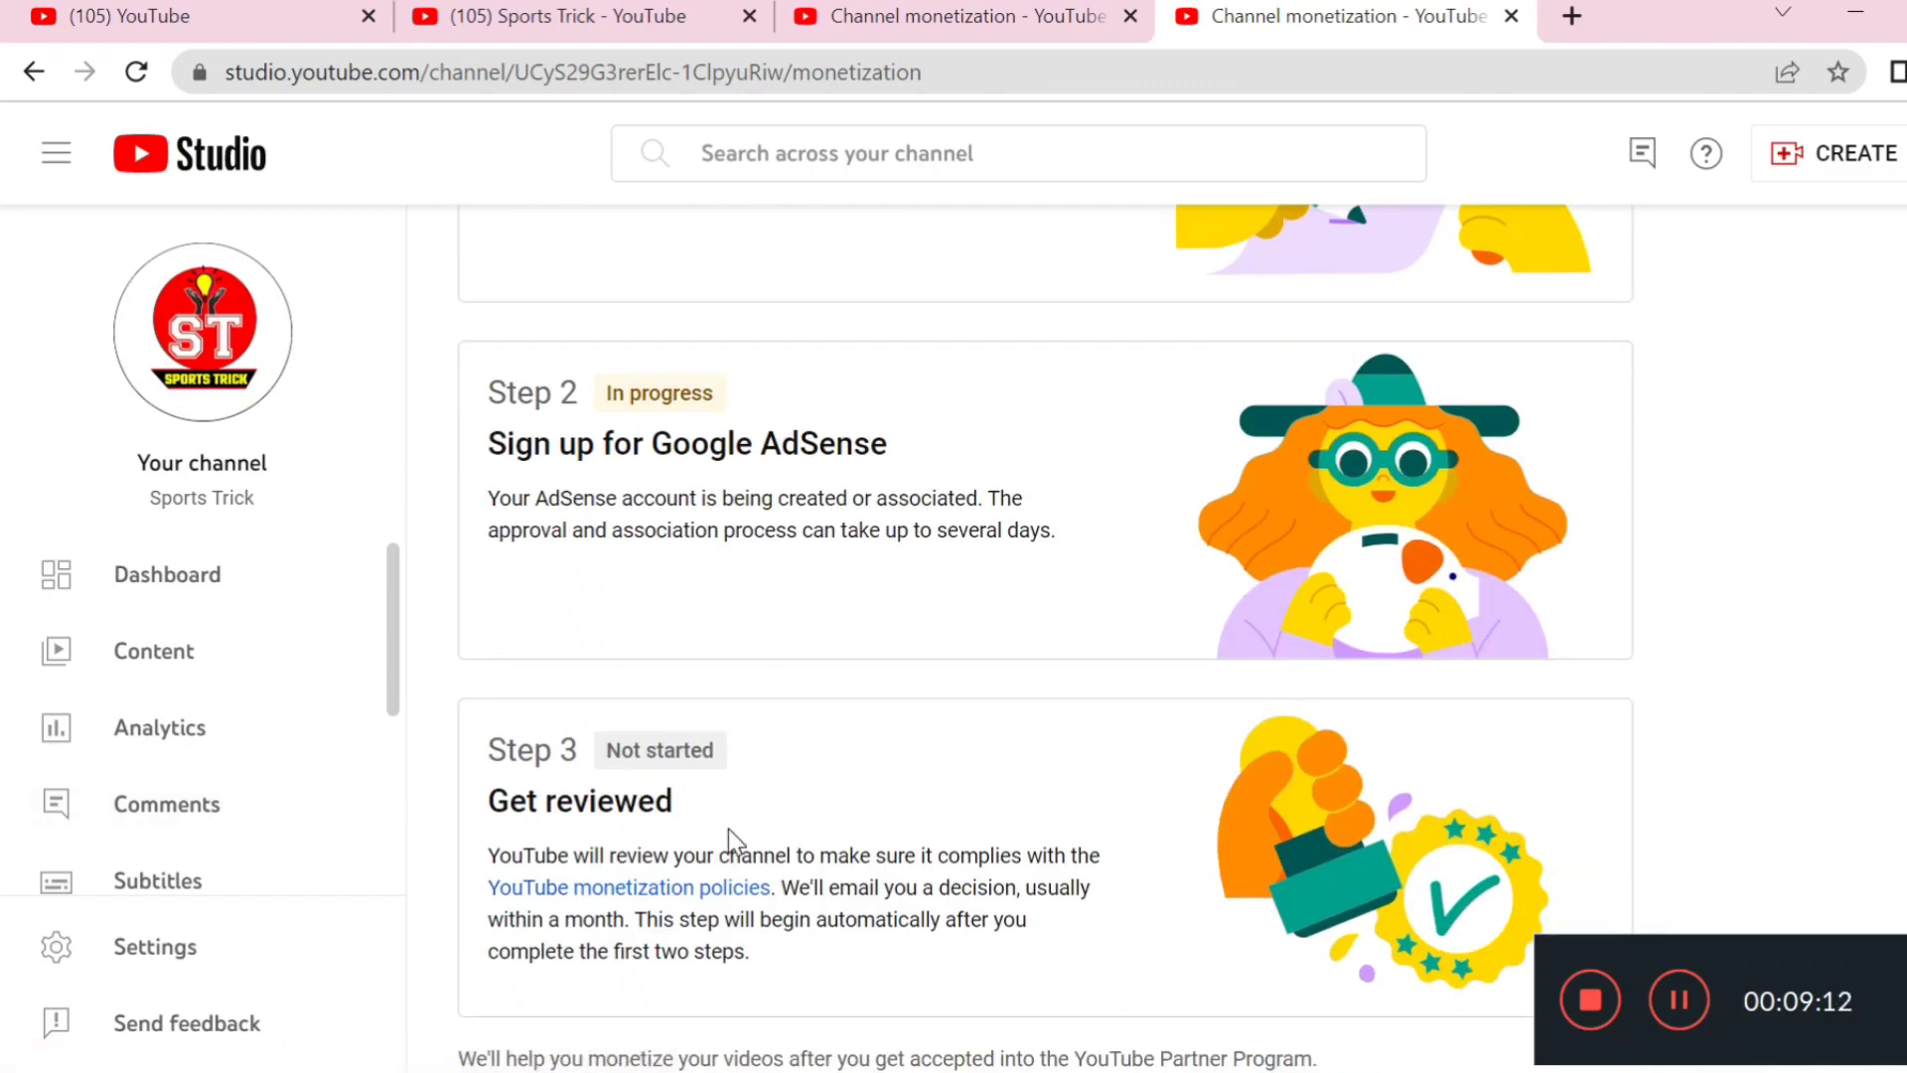